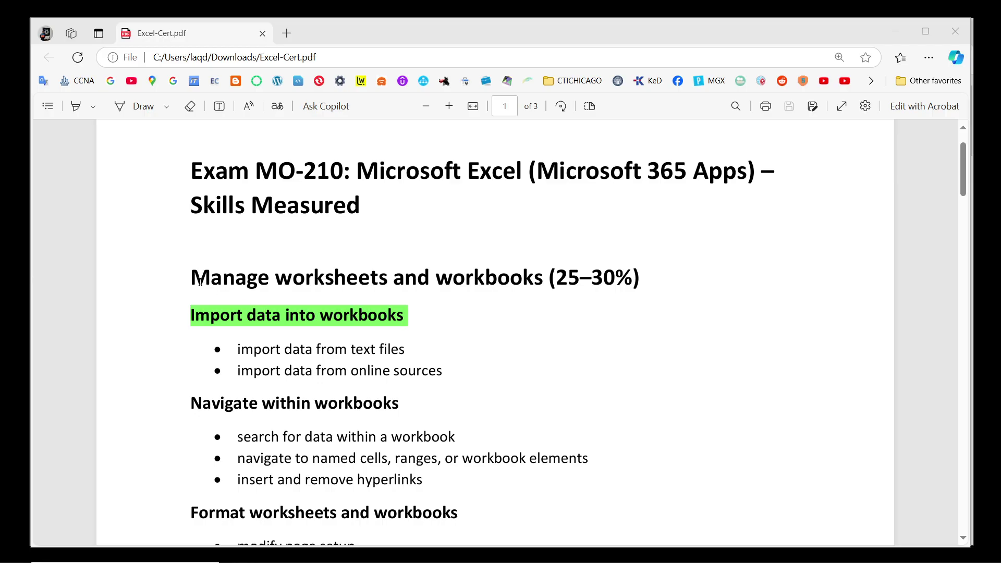
Highlight the 'Manage worksheets and workbooks (25–30%)' heading in yellow in the PDF.
{"action": "left_click_drag", "start_coordinate": [191, 276], "coordinate": [640, 286]}
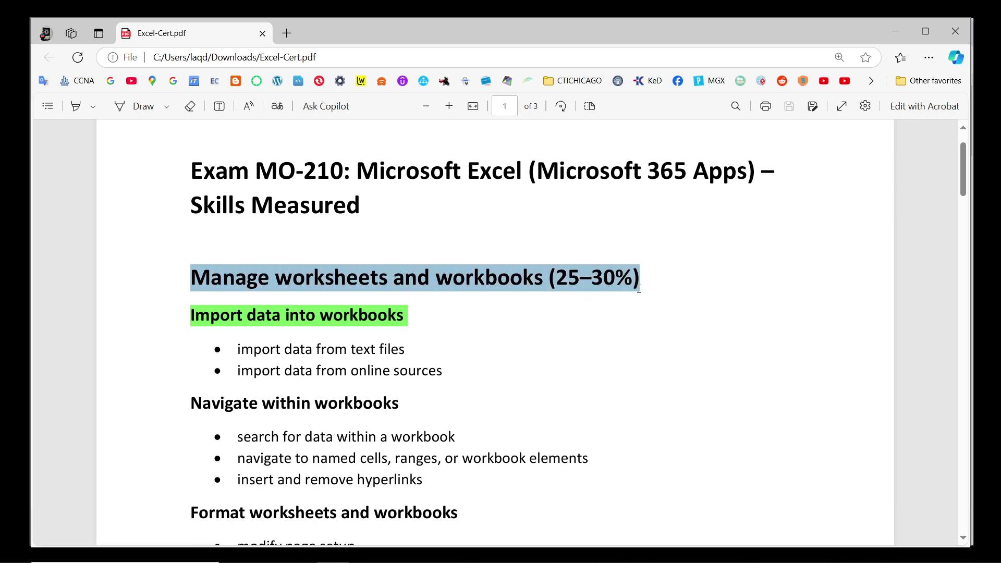
{"action": "mouse_move", "coordinate": [690, 221]}
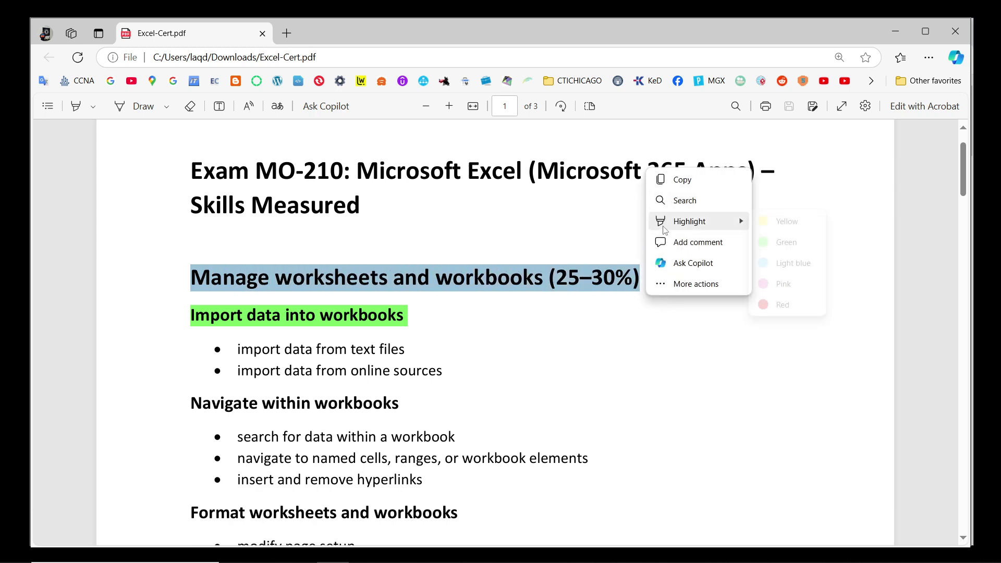
{"action": "left_click", "coordinate": [786, 222]}
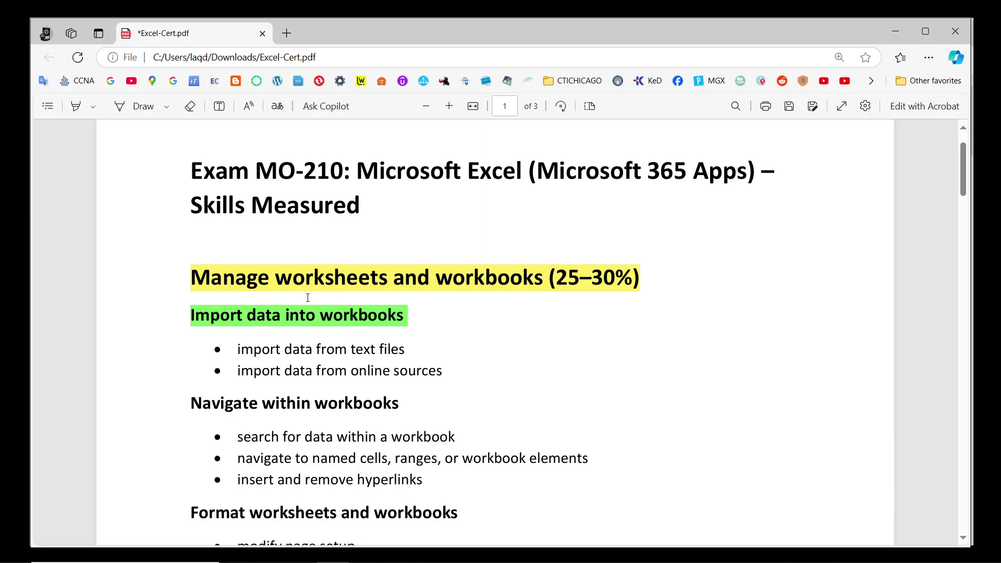
Scroll through the PDF skills list, then minimize Edge to reveal the empty Book2 workbook.
{"action": "scroll", "coordinate": [308, 298], "scroll_direction": "down", "scroll_amount": 2}
{"action": "scroll", "coordinate": [308, 298], "scroll_direction": "down", "scroll_amount": 2}
{"action": "scroll", "coordinate": [308, 298], "scroll_direction": "down", "scroll_amount": 1}
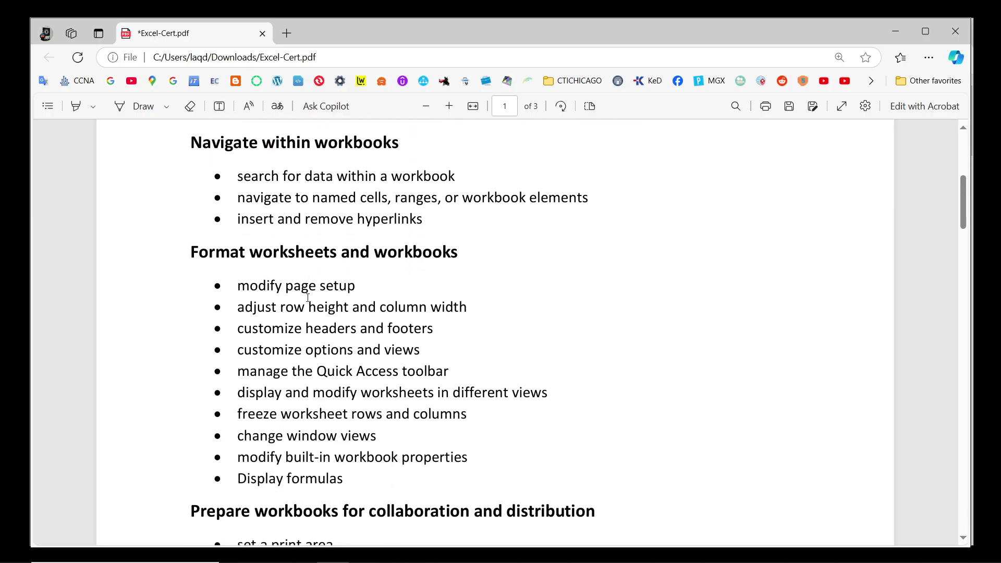
{"action": "scroll", "coordinate": [308, 298], "scroll_direction": "down", "scroll_amount": 1}
{"action": "scroll", "coordinate": [308, 298], "scroll_direction": "down", "scroll_amount": 3}
{"action": "scroll", "coordinate": [307, 297], "scroll_direction": "down", "scroll_amount": 2}
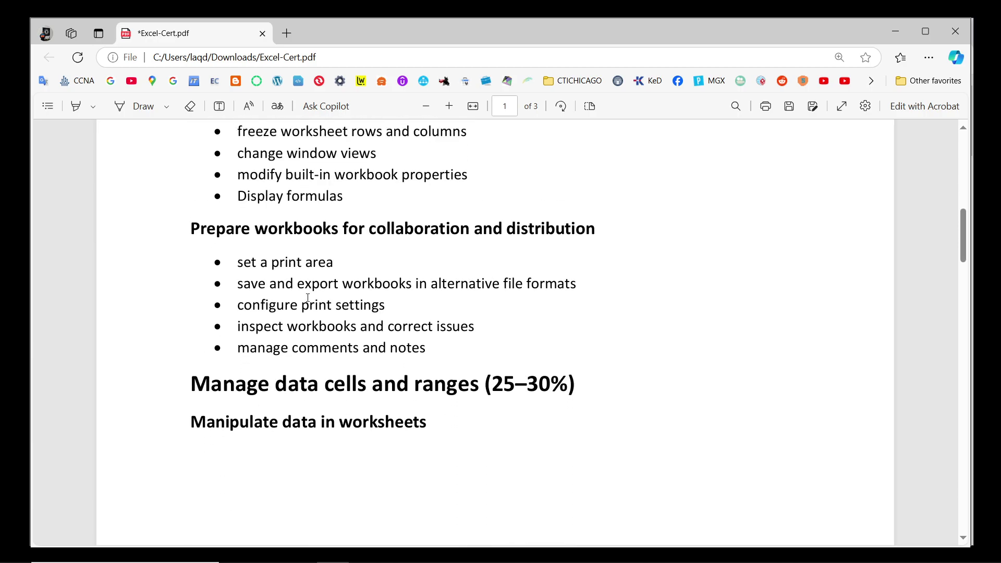
{"action": "scroll", "coordinate": [308, 298], "scroll_direction": "up", "scroll_amount": 2}
{"action": "scroll", "coordinate": [308, 298], "scroll_direction": "up", "scroll_amount": 1}
{"action": "scroll", "coordinate": [307, 297], "scroll_direction": "up", "scroll_amount": 1}
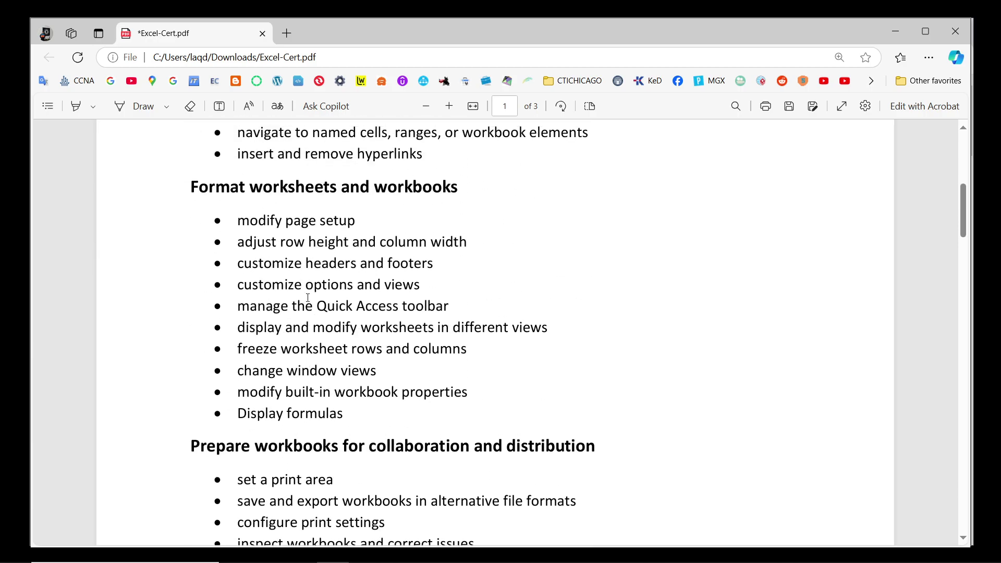
{"action": "scroll", "coordinate": [308, 298], "scroll_direction": "up", "scroll_amount": 1}
{"action": "scroll", "coordinate": [307, 297], "scroll_direction": "up", "scroll_amount": 2}
{"action": "scroll", "coordinate": [308, 298], "scroll_direction": "up", "scroll_amount": 3}
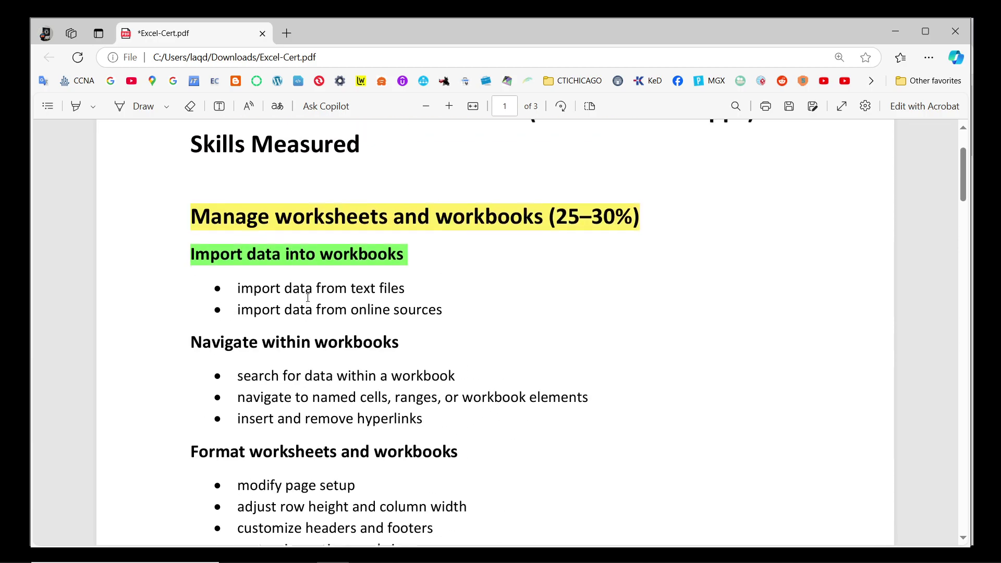
{"action": "scroll", "coordinate": [308, 298], "scroll_direction": "up", "scroll_amount": 2}
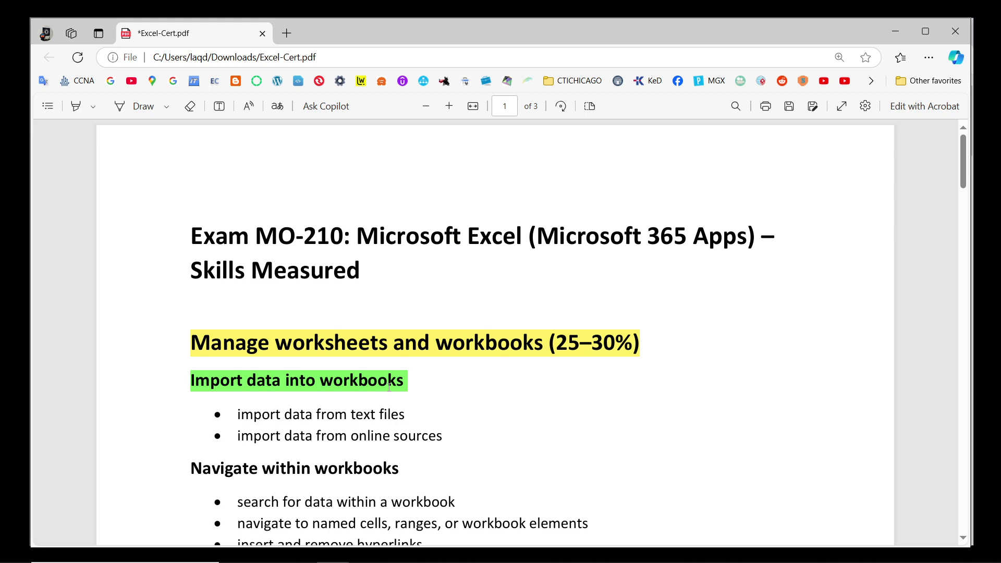
{"action": "scroll", "coordinate": [389, 387], "scroll_direction": "down", "scroll_amount": 1}
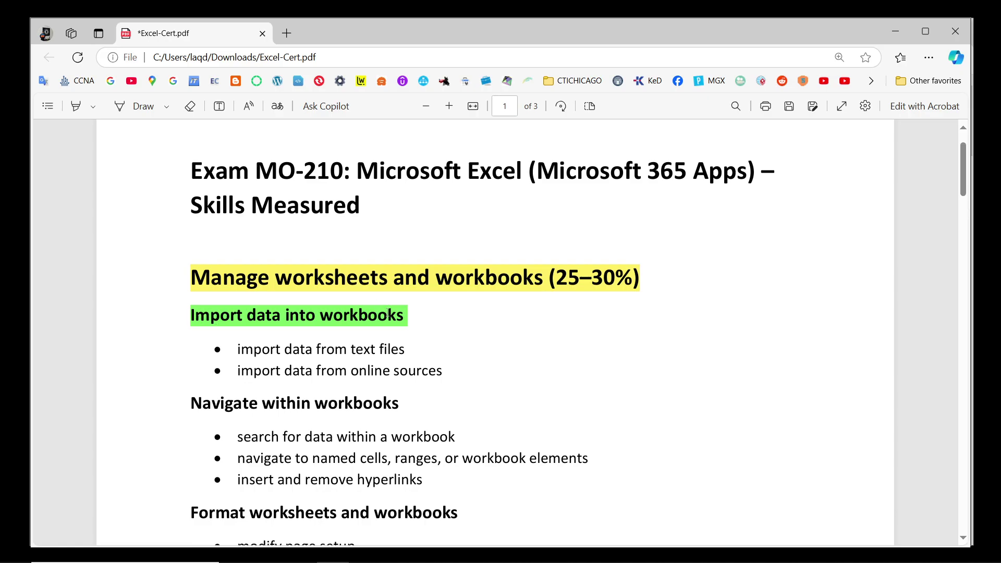
{"action": "left_click", "coordinate": [895, 28]}
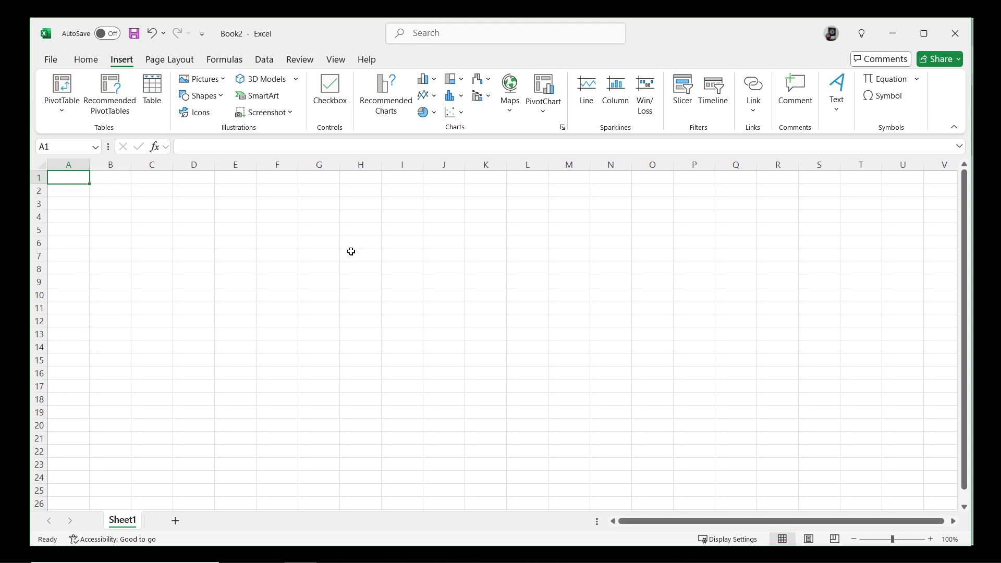
Go to Home, then visit the File Backstage view and return to the worksheet twice.
{"action": "left_click", "coordinate": [83, 62]}
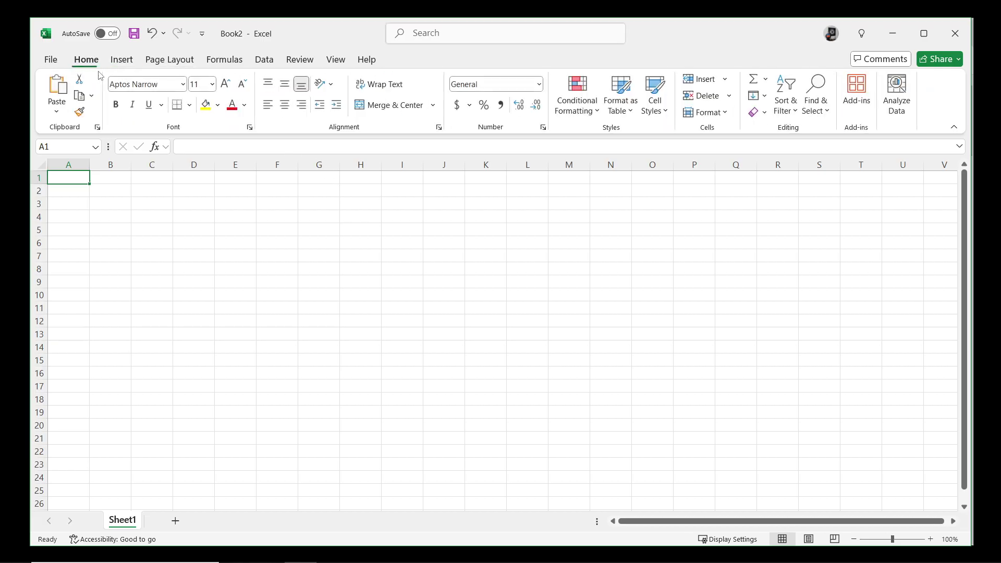
{"action": "left_click", "coordinate": [52, 62]}
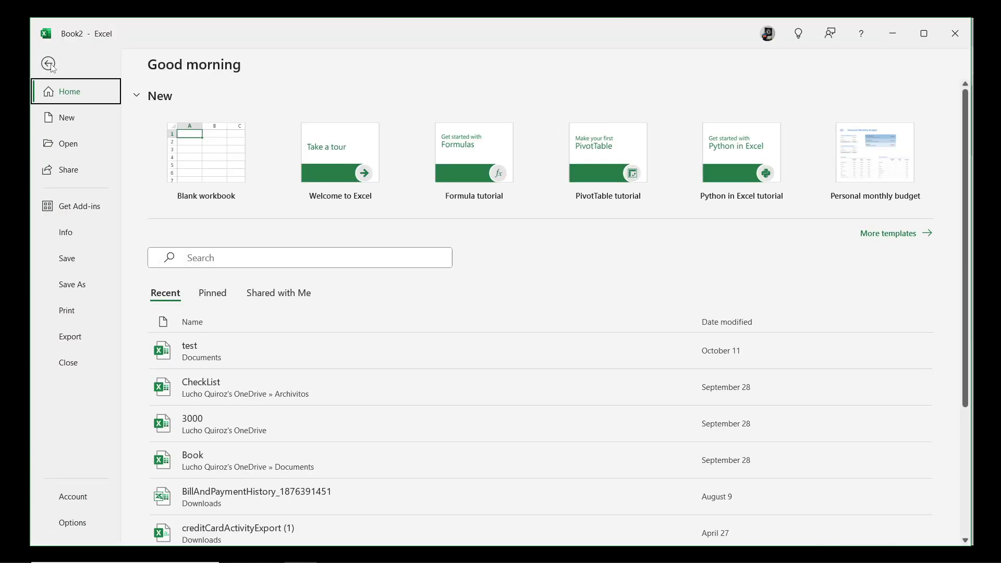
{"action": "left_click", "coordinate": [51, 68]}
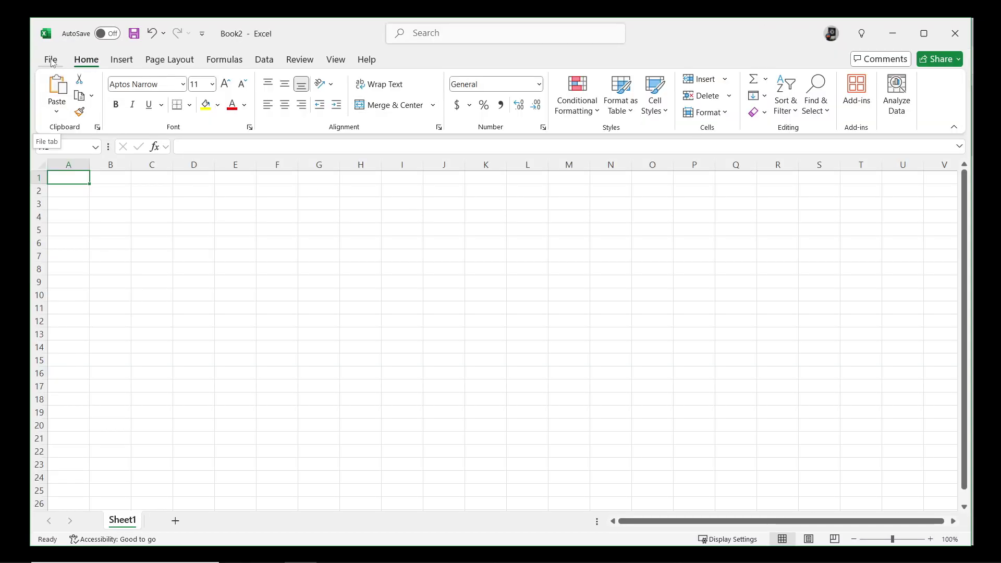
{"action": "left_click", "coordinate": [52, 62]}
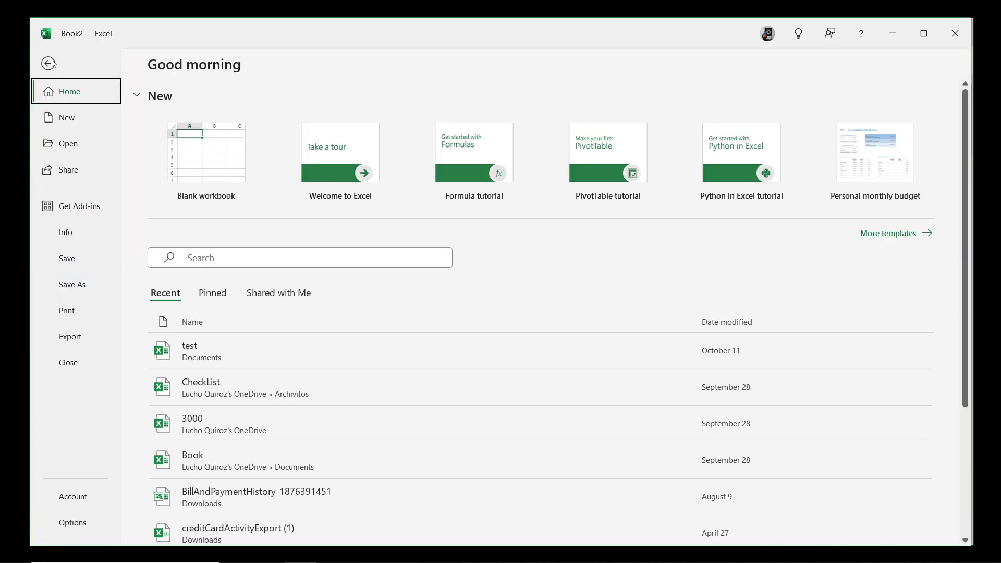
{"action": "left_click", "coordinate": [54, 67]}
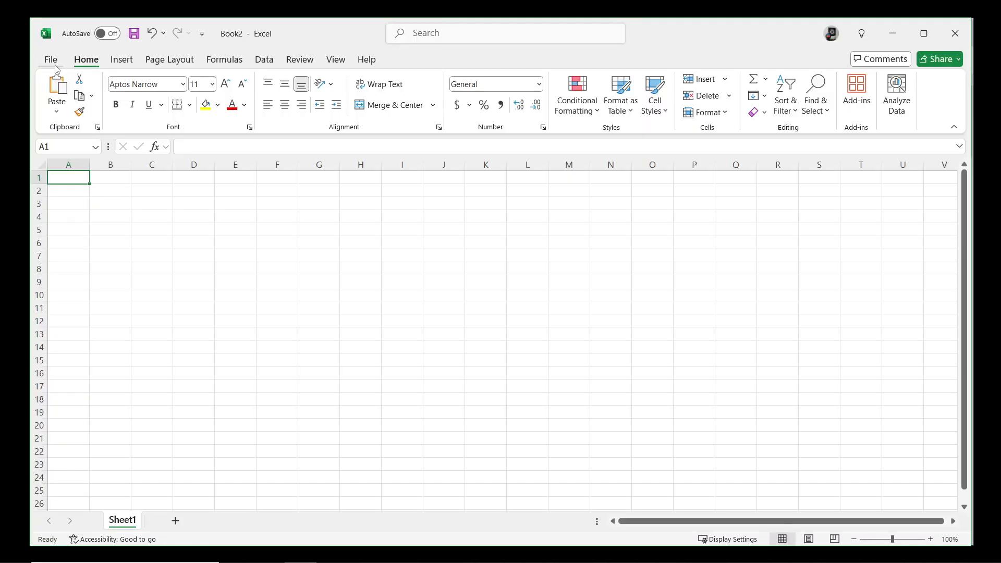
Browse the Insert, Page Layout, Formulas, Data, Review, View and Help tabs, ending on Home.
{"action": "left_click", "coordinate": [122, 61]}
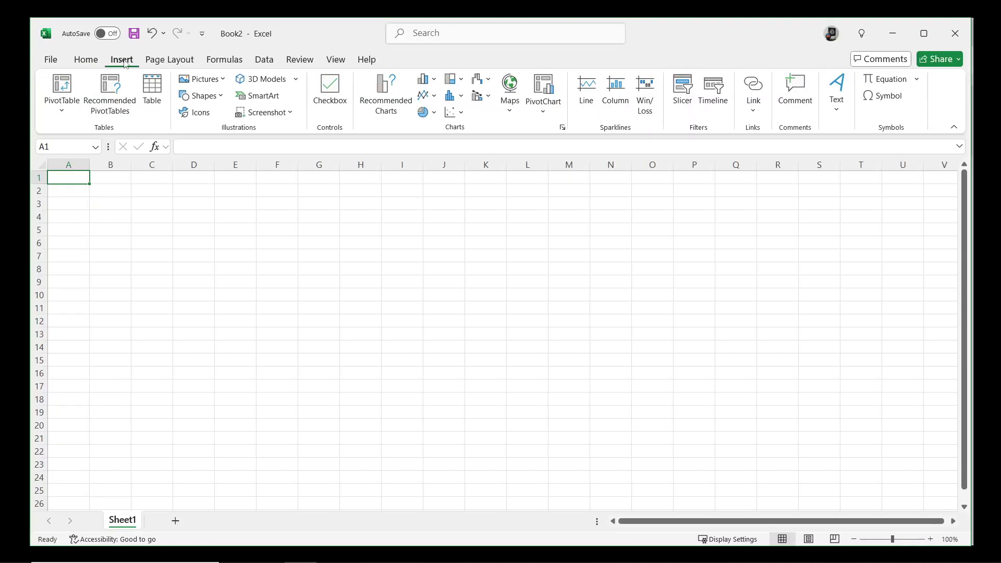
{"action": "left_click", "coordinate": [170, 61]}
{"action": "left_click", "coordinate": [234, 61]}
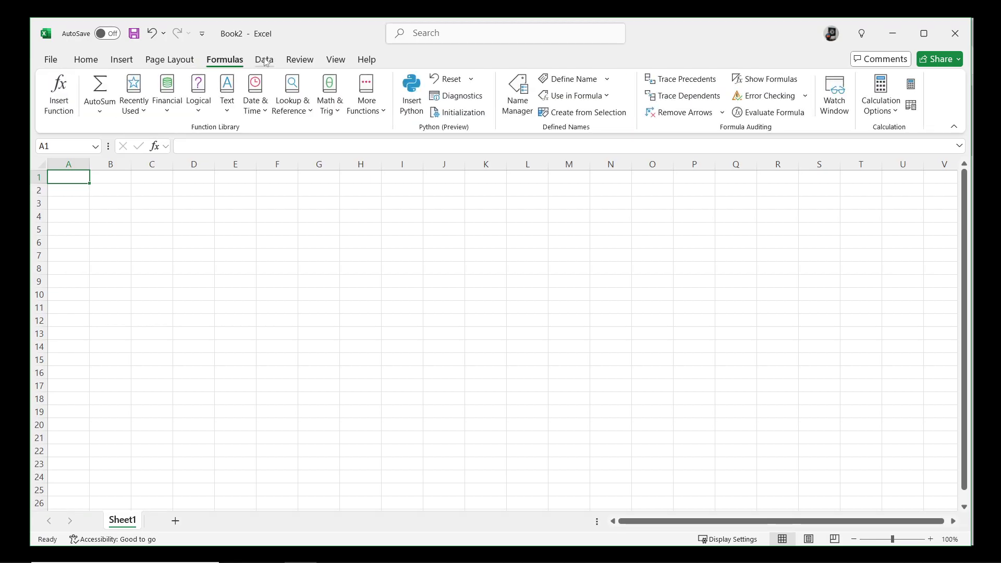
{"action": "left_click", "coordinate": [264, 61]}
{"action": "left_click", "coordinate": [300, 60]}
{"action": "left_click", "coordinate": [336, 61]}
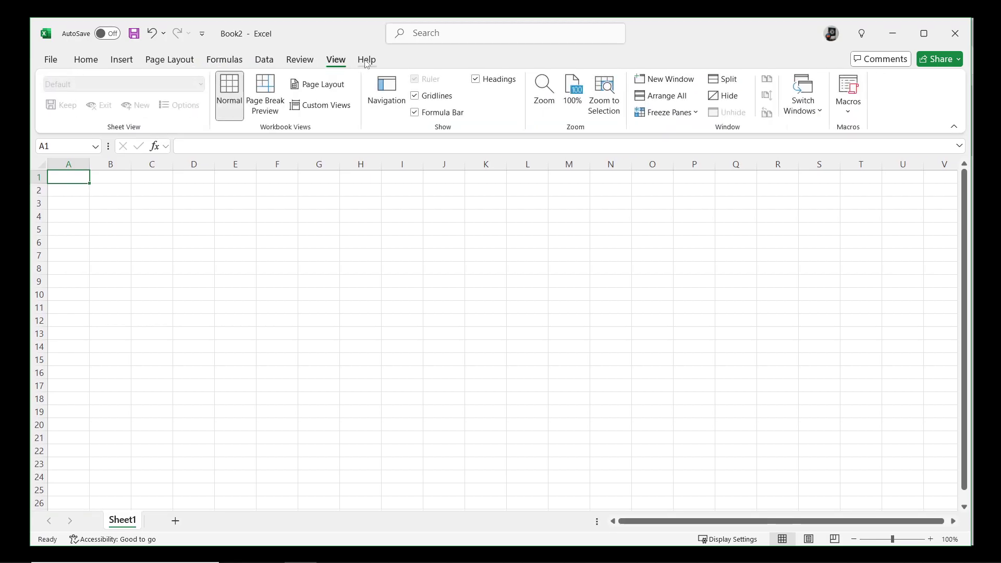
{"action": "left_click", "coordinate": [366, 61]}
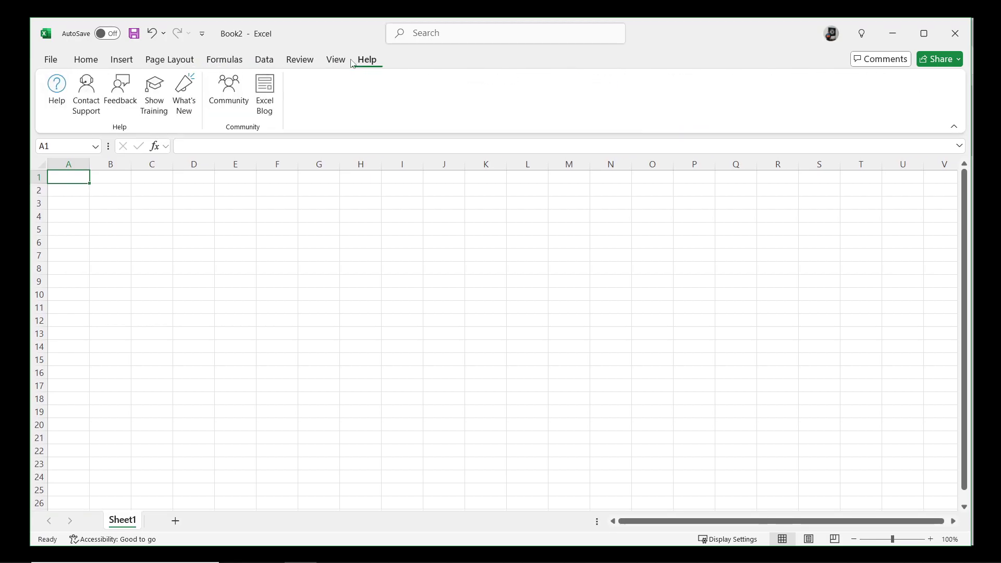
{"action": "left_click", "coordinate": [86, 60]}
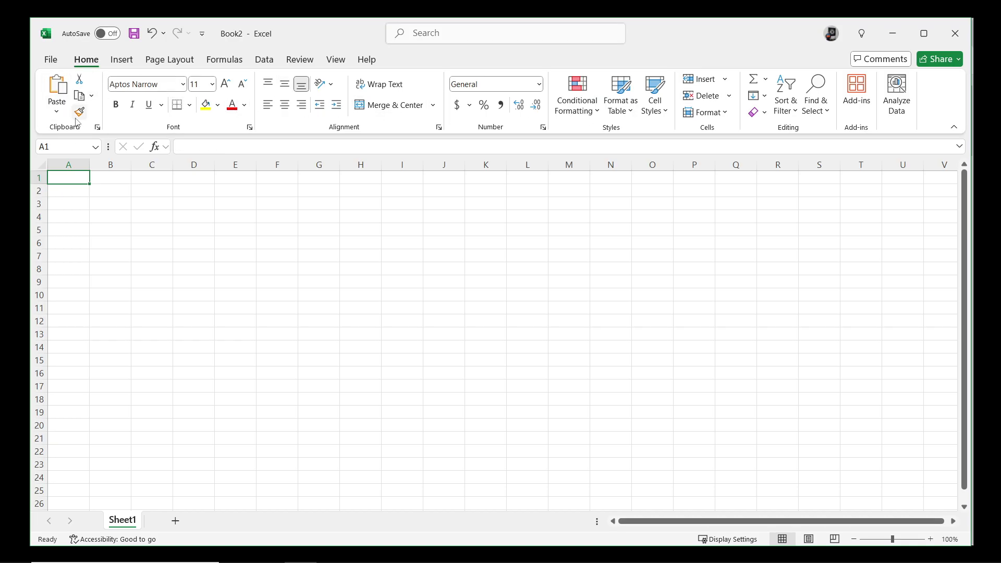
{"action": "left_click", "coordinate": [315, 241]}
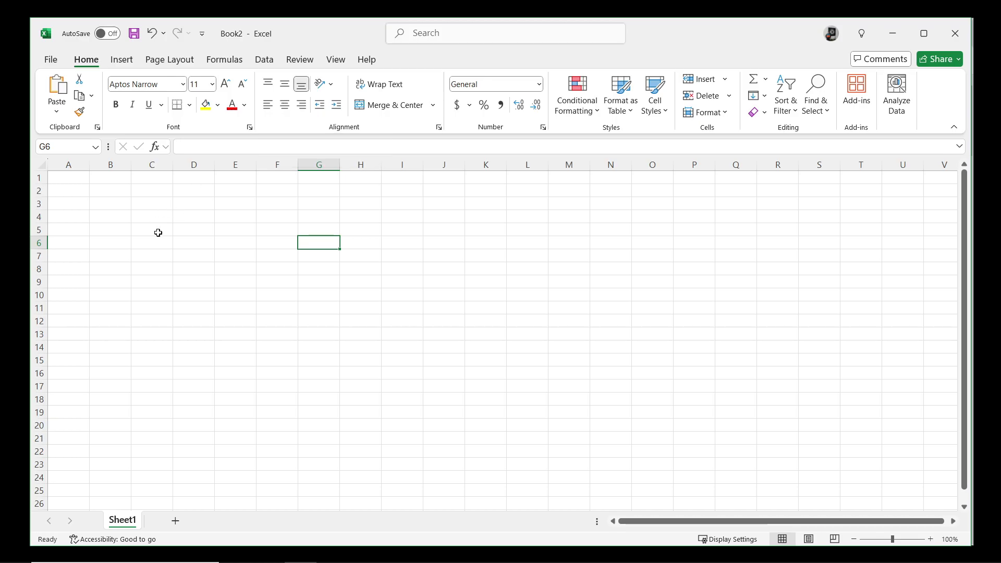
{"action": "left_click", "coordinate": [69, 178]}
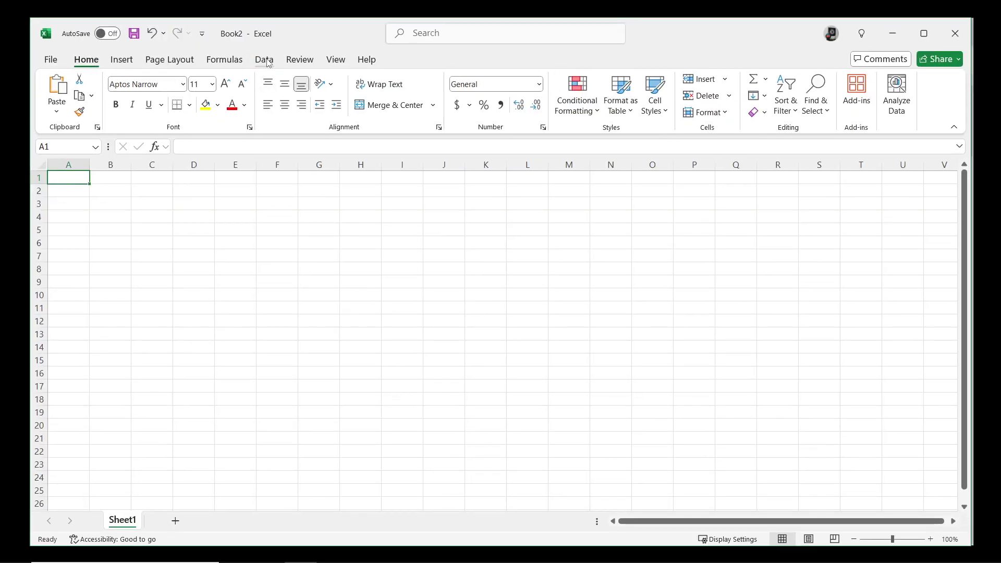
Switch to the Data tab and look over the Get & Transform Data group.
{"action": "left_click", "coordinate": [266, 60]}
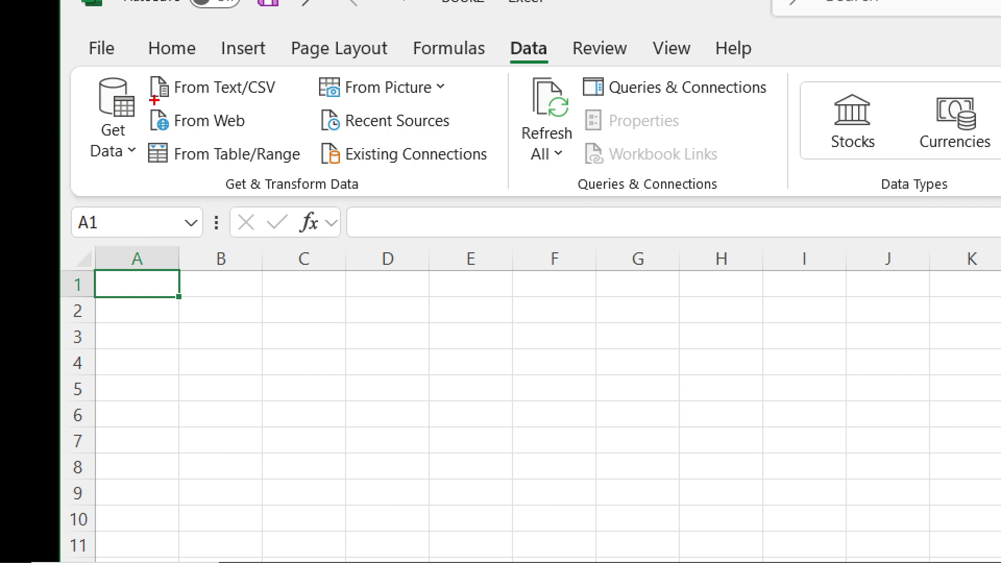
{"action": "left_click_drag", "start_coordinate": [141, 70], "coordinate": [287, 105]}
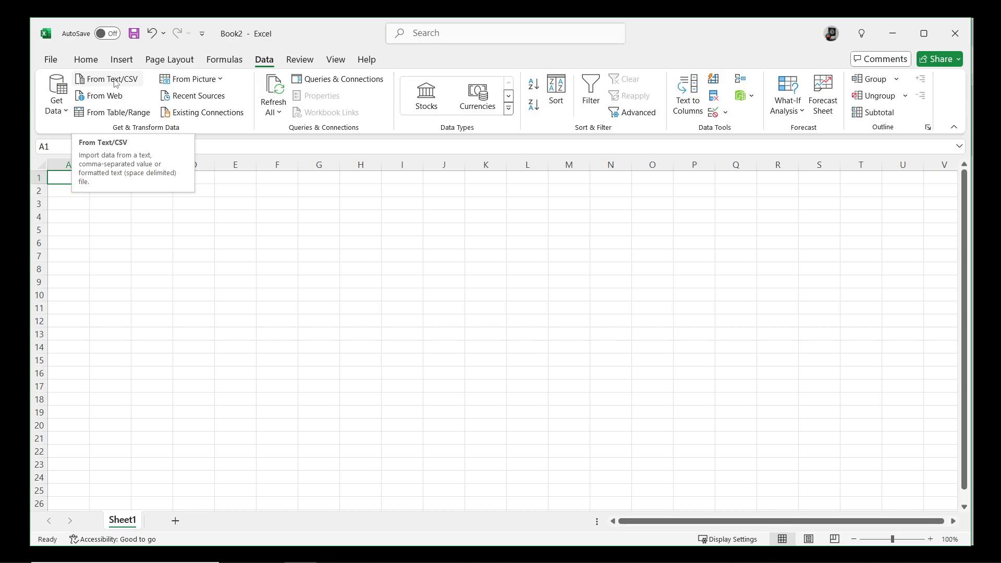
{"action": "left_click", "coordinate": [115, 81]}
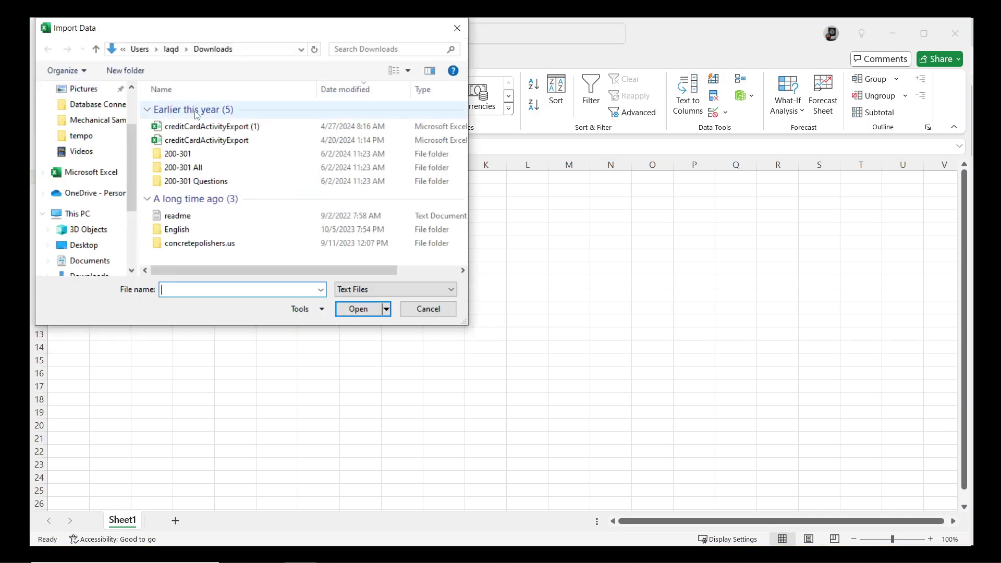
{"action": "left_click_drag", "start_coordinate": [263, 38], "coordinate": [463, 129]}
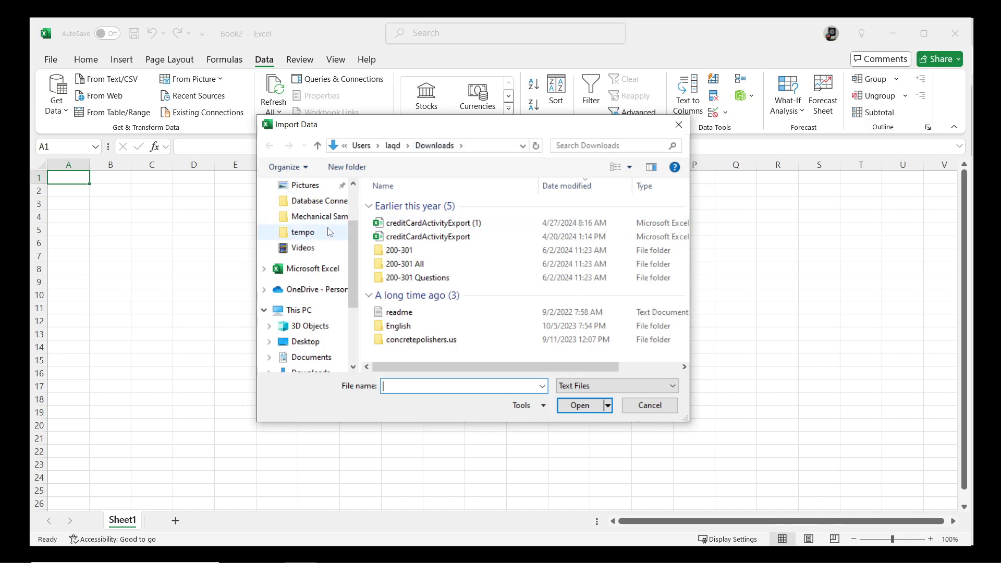
{"action": "left_click", "coordinate": [405, 314]}
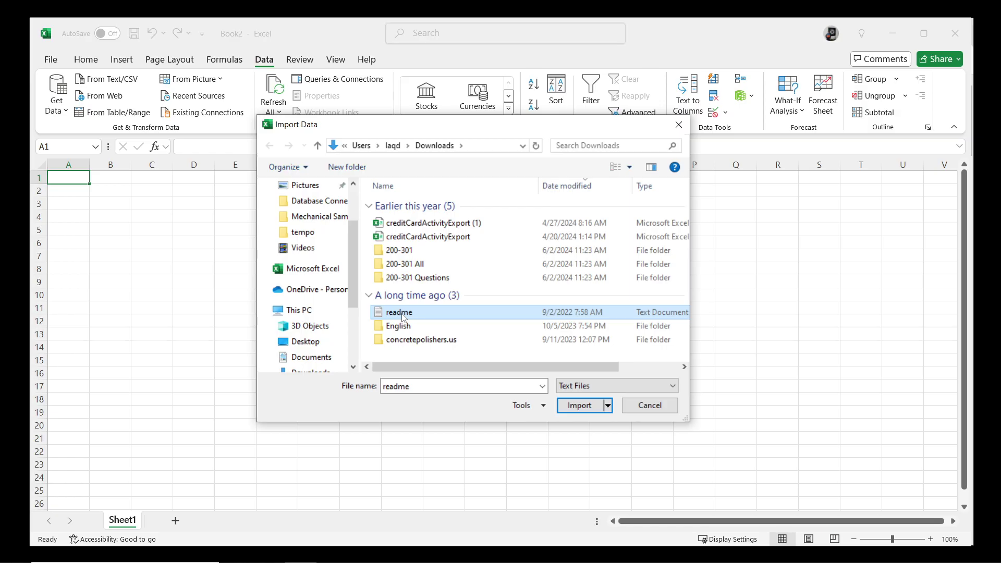
{"action": "left_click", "coordinate": [667, 407]}
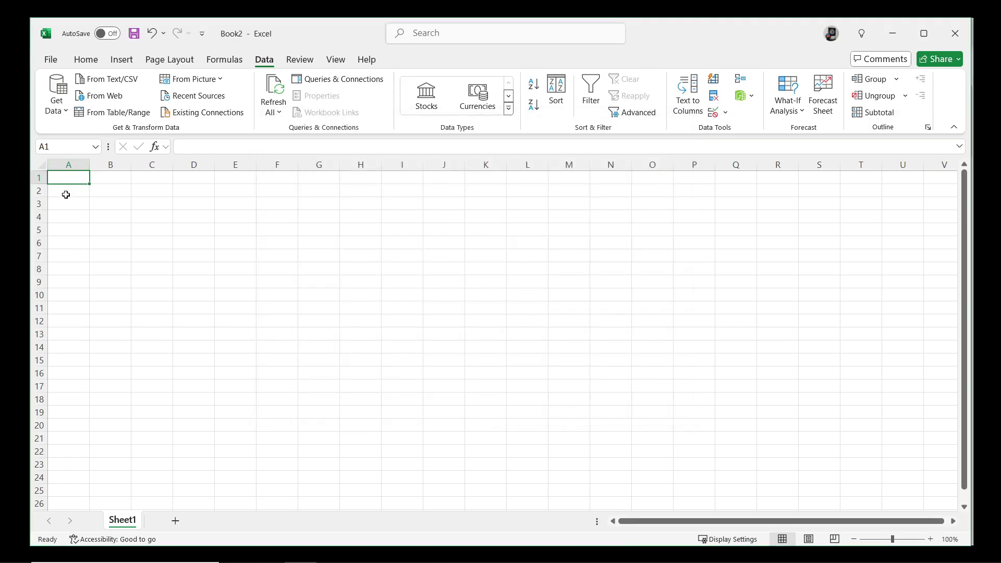
{"action": "left_click", "coordinate": [66, 193]}
{"action": "left_click", "coordinate": [72, 205]}
{"action": "left_click", "coordinate": [73, 191]}
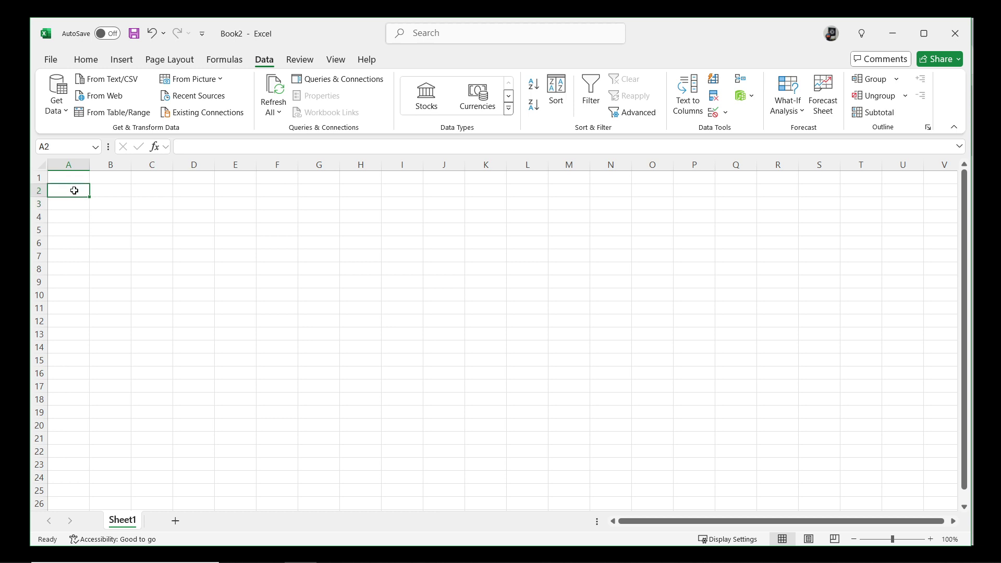
{"action": "left_click", "coordinate": [77, 177]}
{"action": "left_click", "coordinate": [102, 180]}
{"action": "left_click", "coordinate": [105, 190]}
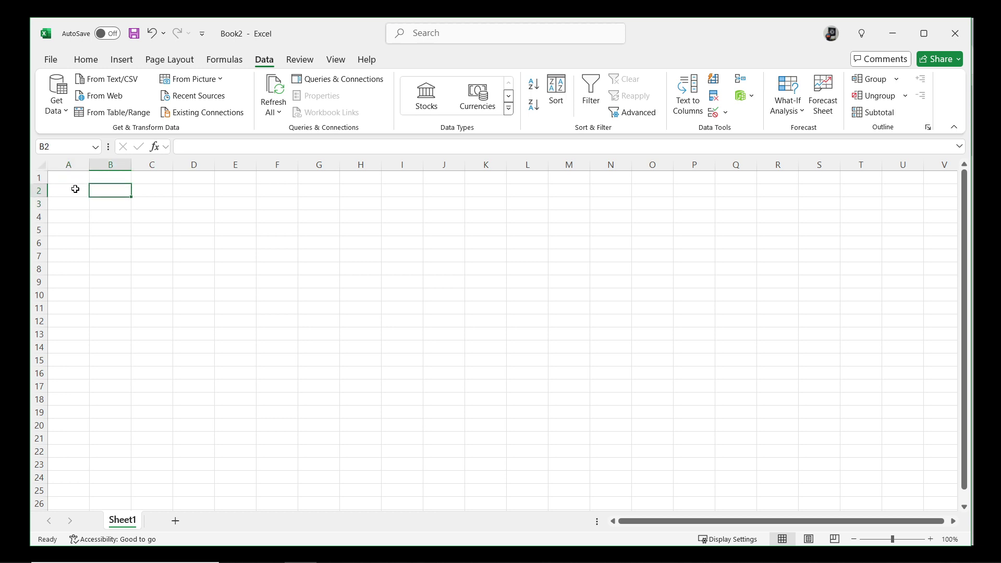
{"action": "left_click", "coordinate": [74, 189]}
{"action": "left_click", "coordinate": [74, 178]}
{"action": "left_click", "coordinate": [99, 181]}
{"action": "left_click", "coordinate": [102, 191]}
{"action": "left_click", "coordinate": [74, 203]}
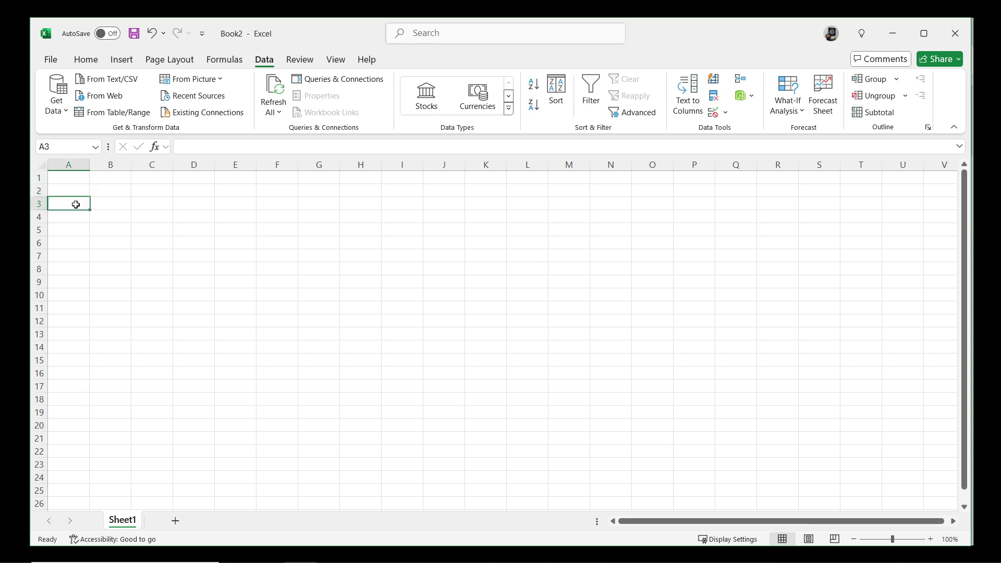
{"action": "left_click", "coordinate": [102, 207]}
{"action": "left_click", "coordinate": [113, 229]}
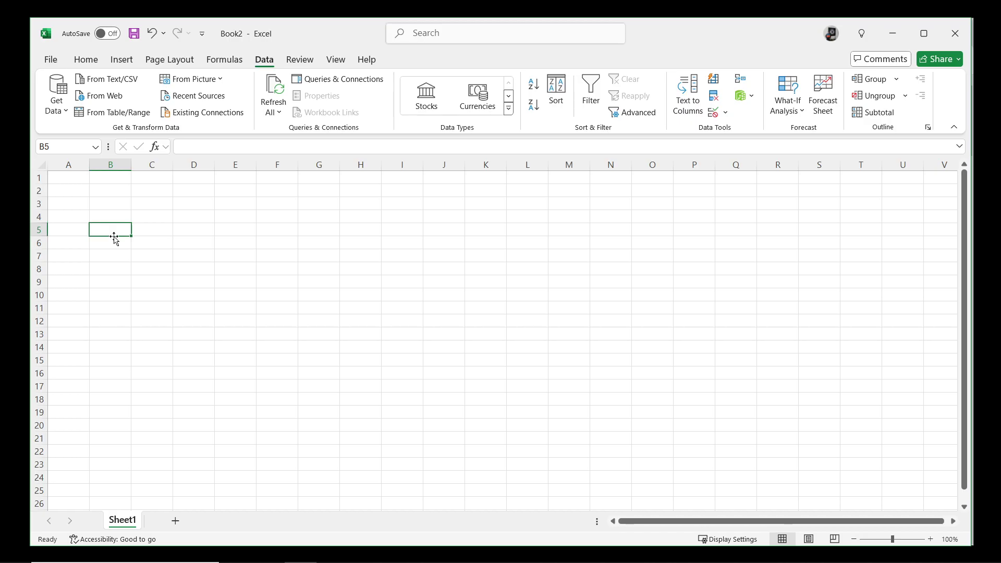
{"action": "left_click", "coordinate": [156, 242]}
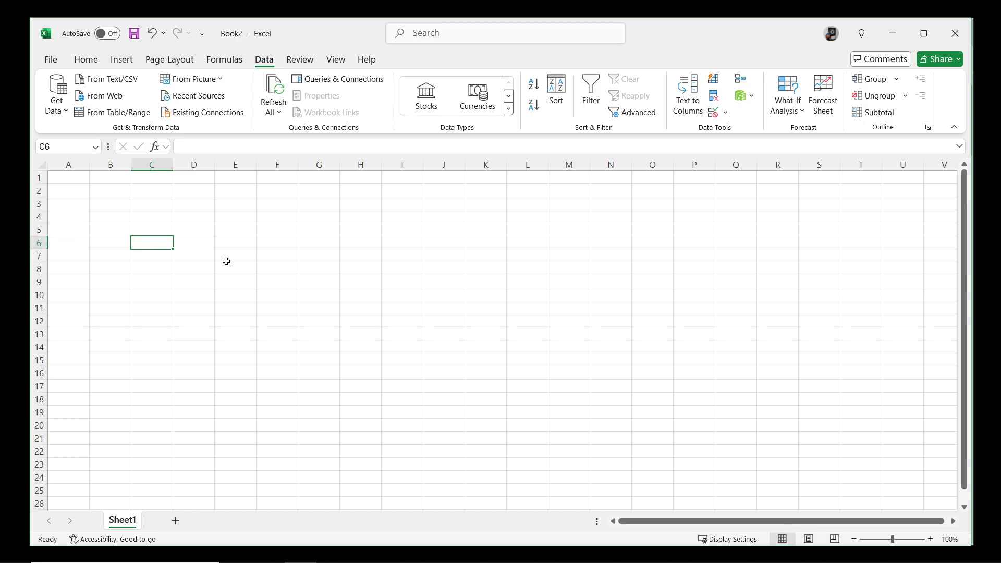
{"action": "left_click", "coordinate": [366, 348]}
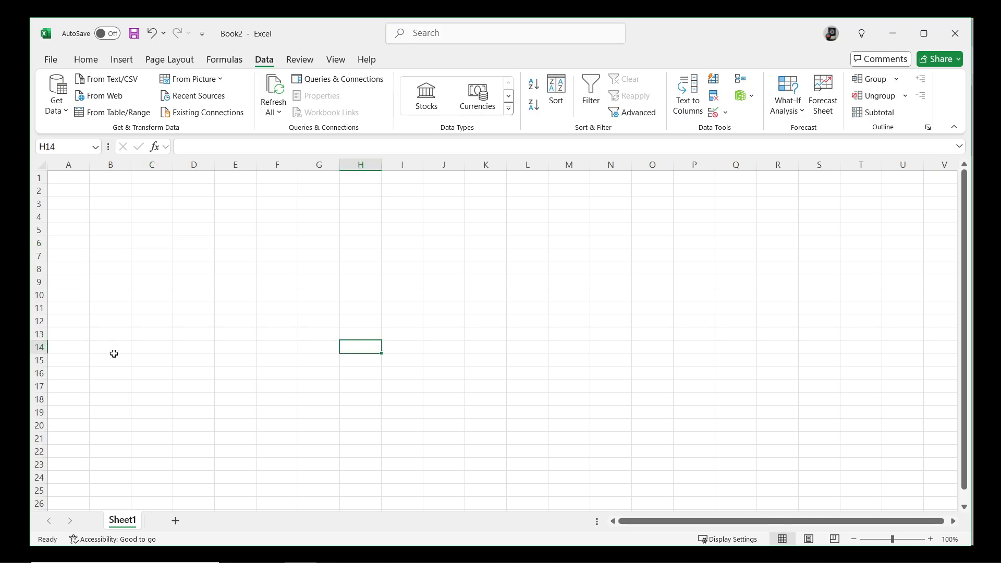
{"action": "left_click", "coordinate": [178, 255]}
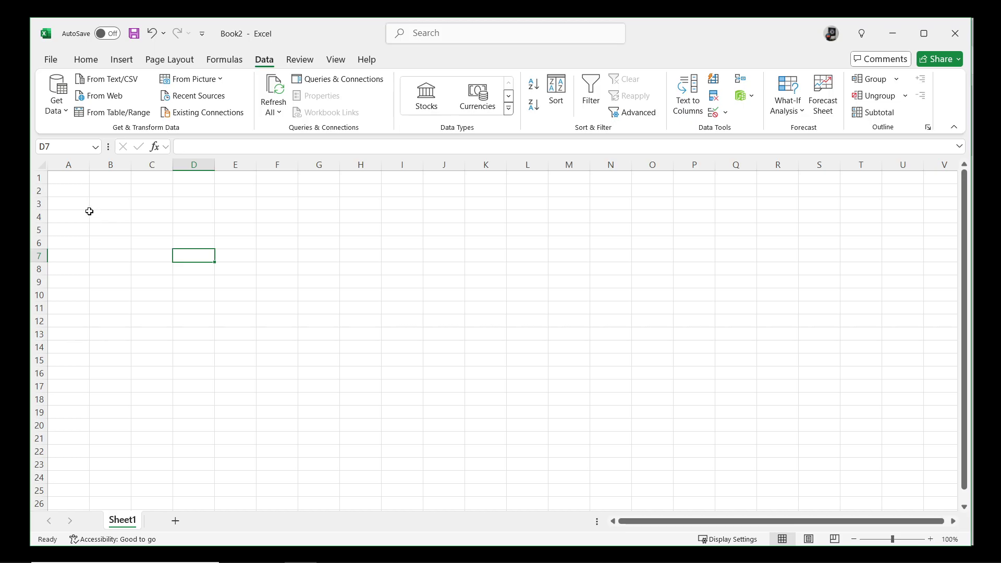
{"action": "left_click", "coordinate": [67, 178]}
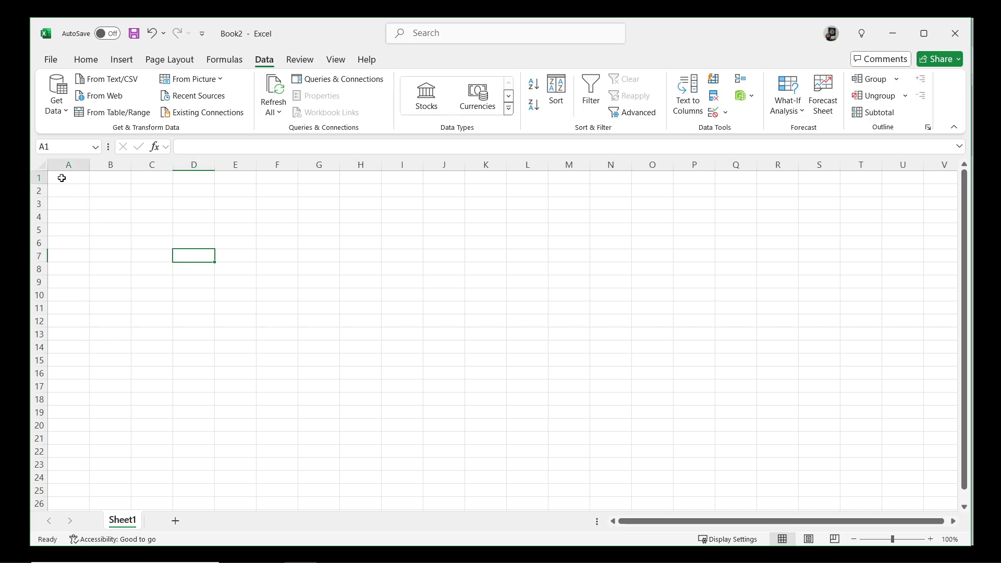
{"action": "left_click", "coordinate": [110, 178]}
{"action": "left_click", "coordinate": [148, 178]}
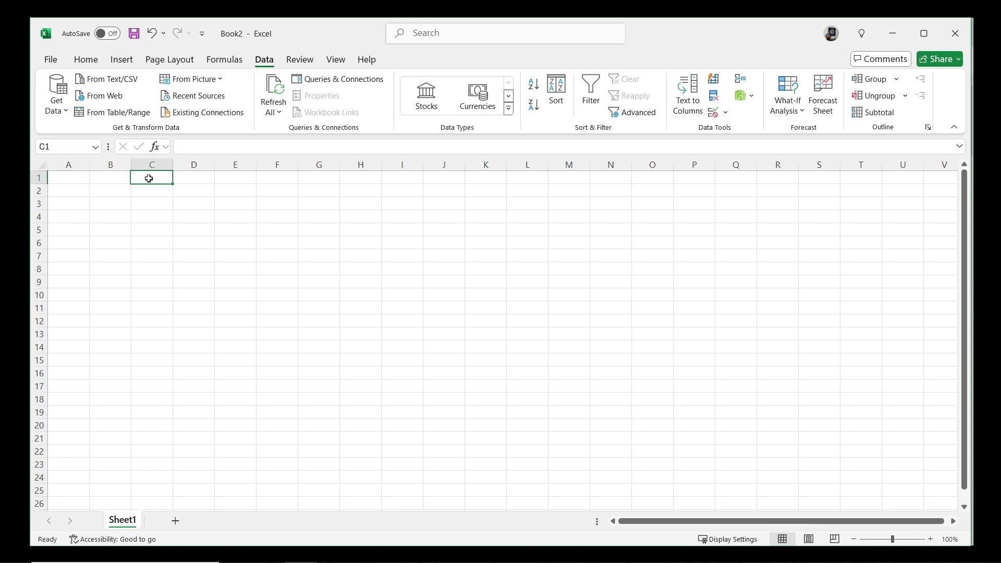
{"action": "left_click", "coordinate": [110, 180]}
{"action": "left_click", "coordinate": [68, 178]}
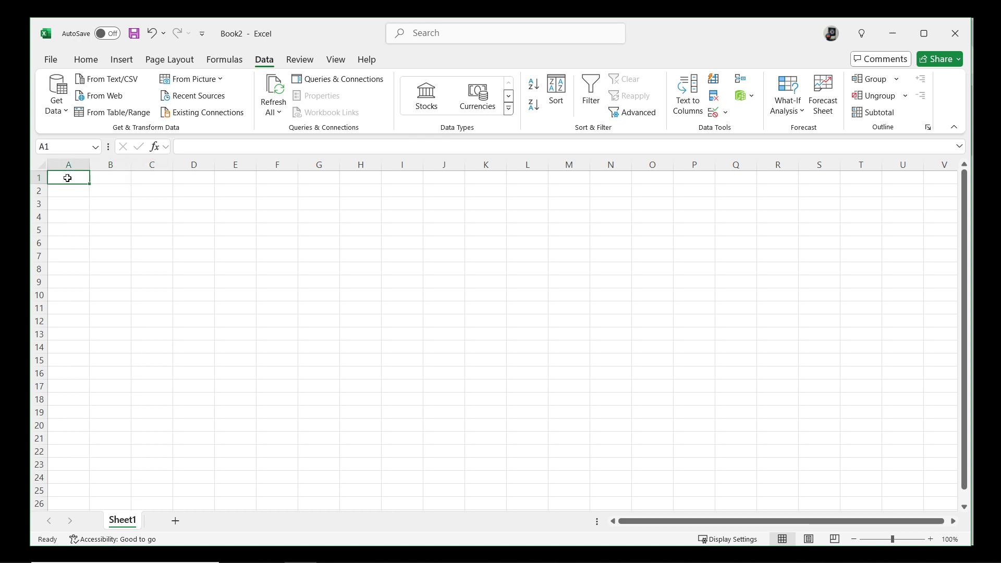
{"action": "left_click", "coordinate": [116, 179]}
{"action": "left_click", "coordinate": [72, 179]}
{"action": "left_click", "coordinate": [102, 180]}
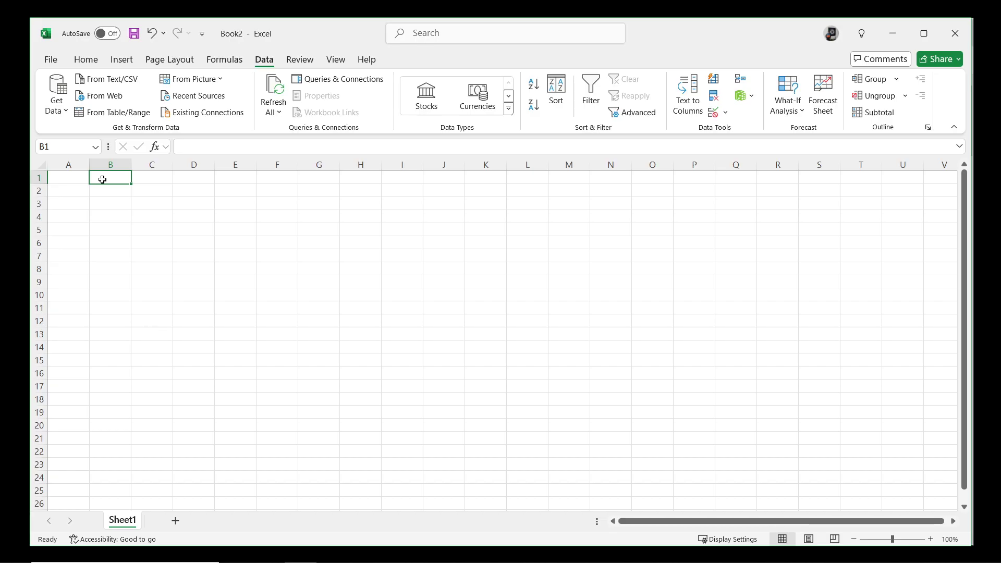
{"action": "left_click", "coordinate": [68, 180]}
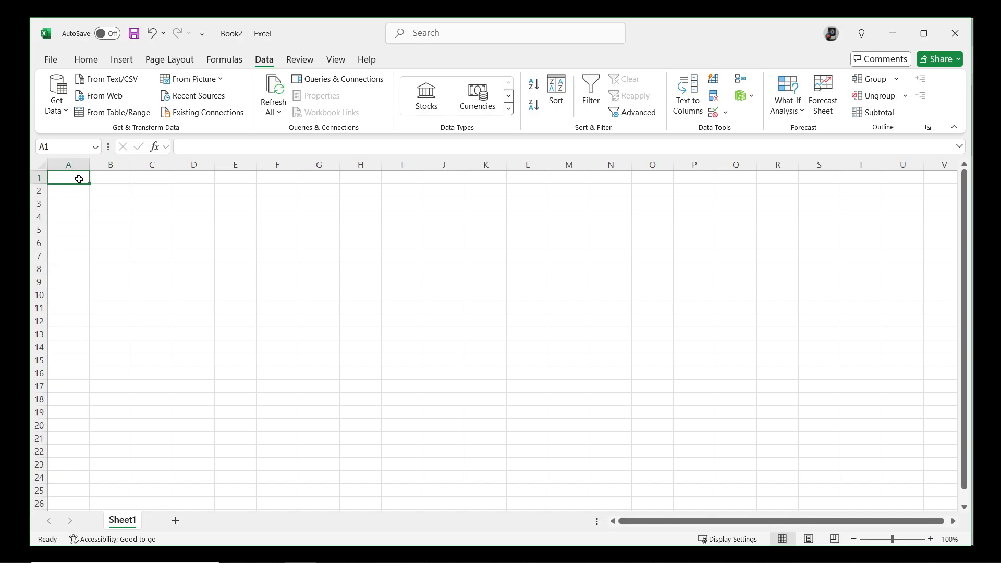
{"action": "left_click_drag", "start_coordinate": [83, 177], "coordinate": [253, 182]}
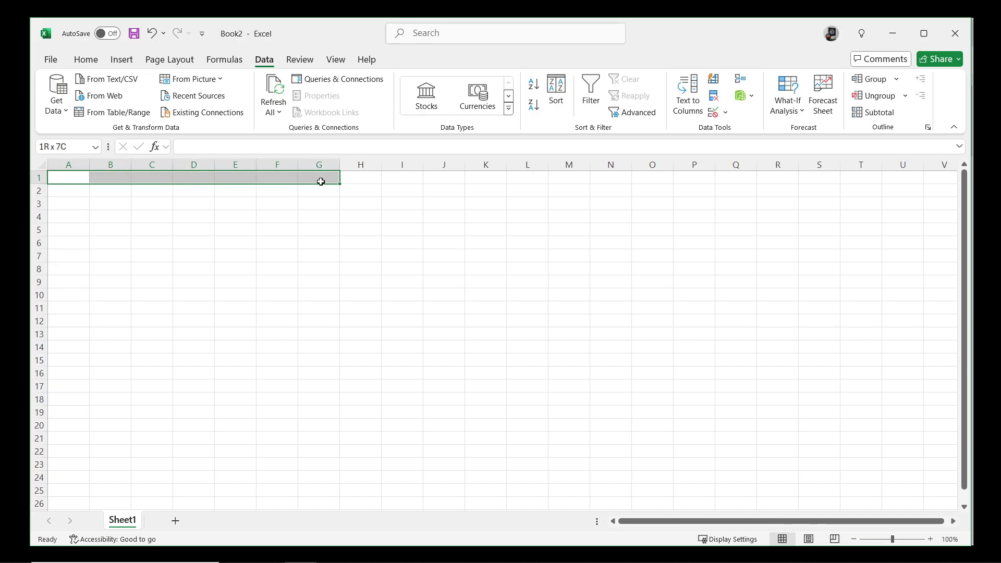
{"action": "left_click_drag", "start_coordinate": [254, 182], "coordinate": [353, 179]}
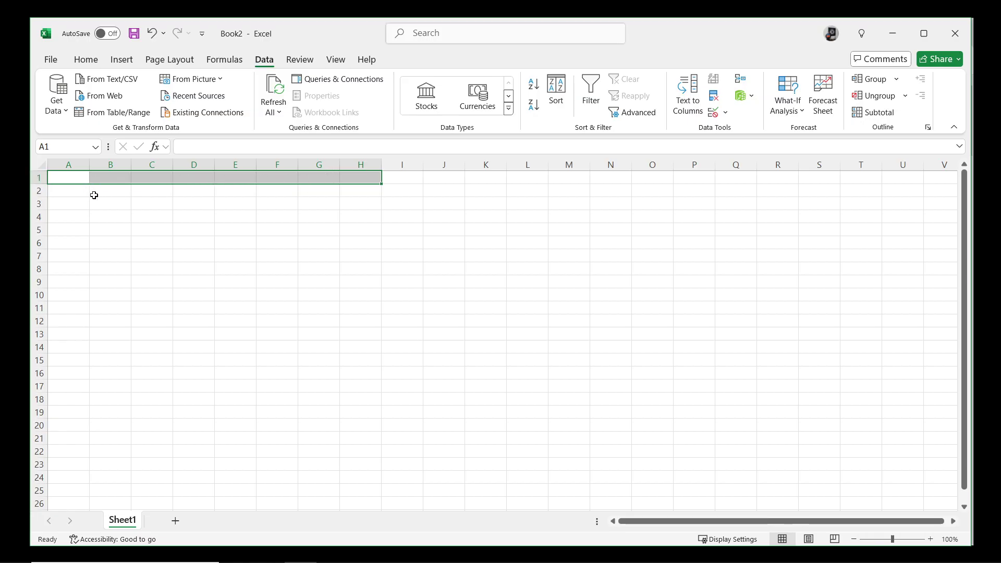
{"action": "left_click_drag", "start_coordinate": [61, 189], "coordinate": [285, 194]}
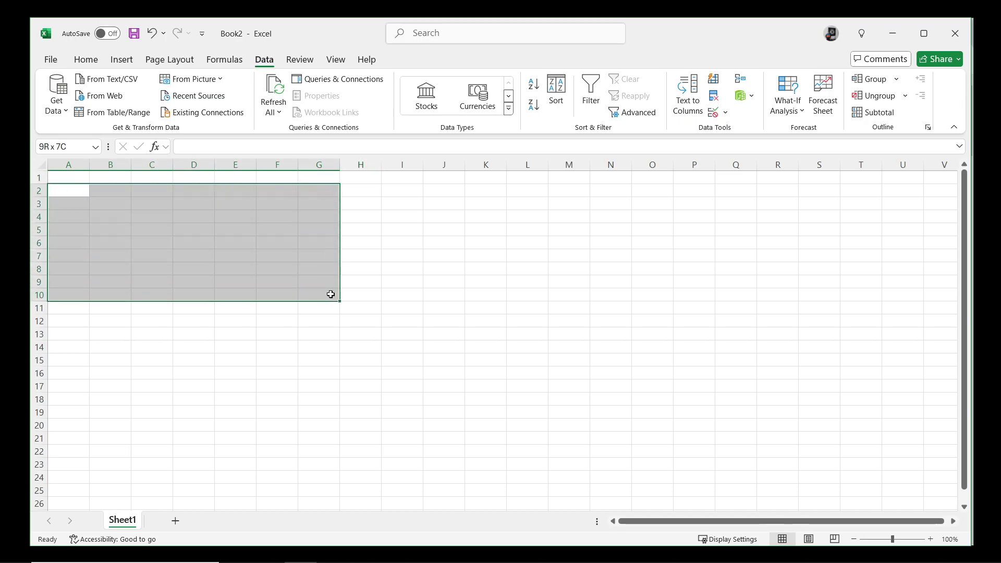
{"action": "left_click_drag", "start_coordinate": [286, 195], "coordinate": [330, 297]}
{"action": "left_click", "coordinate": [69, 200]}
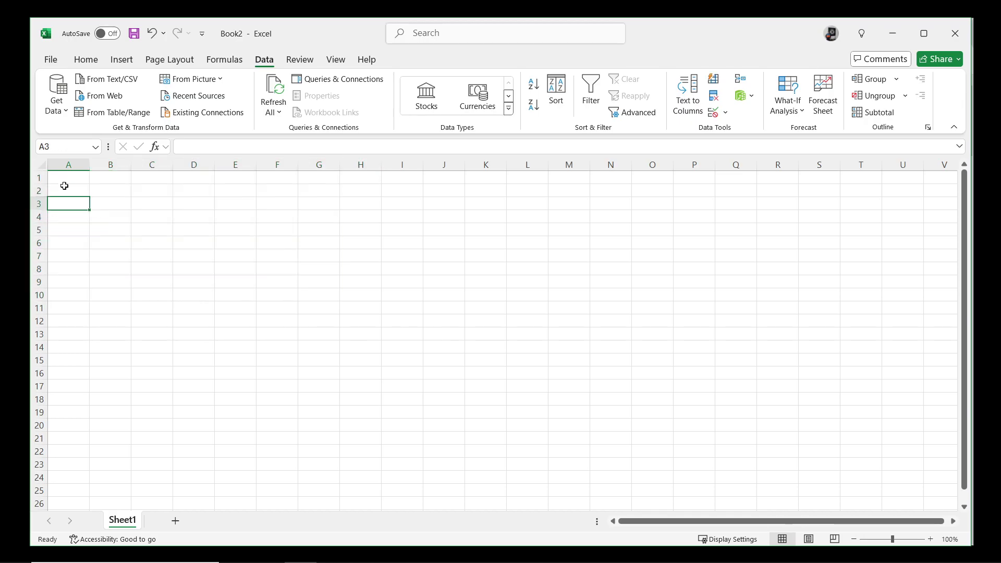
{"action": "mouse_move", "coordinate": [71, 177]}
{"action": "left_mouse_down"}
{"action": "mouse_move", "coordinate": [330, 218]}
{"action": "mouse_move", "coordinate": [327, 230]}
{"action": "left_mouse_up"}
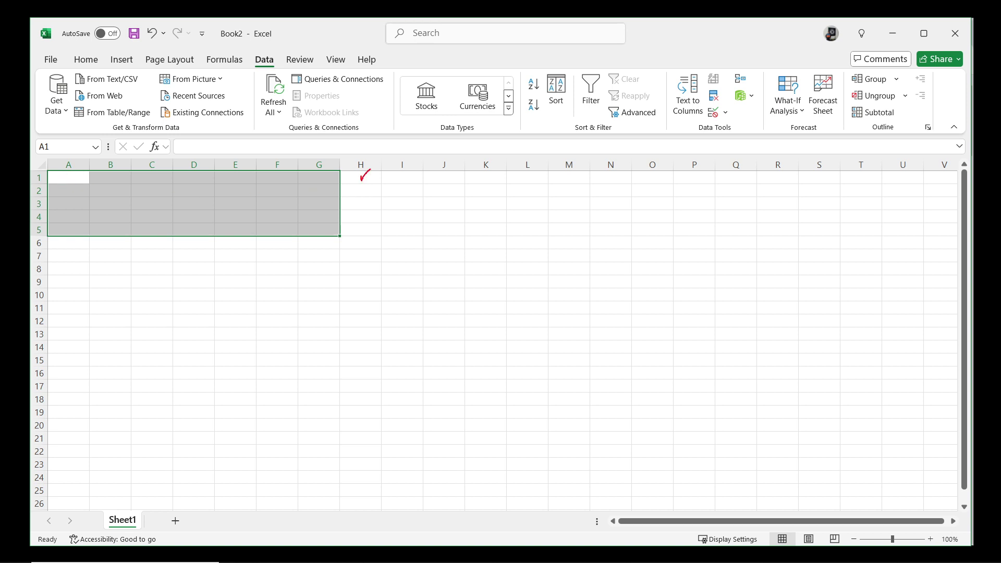
{"action": "mouse_move", "coordinate": [363, 188]}
{"action": "left_mouse_down"}
{"action": "mouse_move", "coordinate": [377, 210]}
{"action": "mouse_move", "coordinate": [364, 233]}
{"action": "mouse_move", "coordinate": [373, 226]}
{"action": "left_mouse_up"}
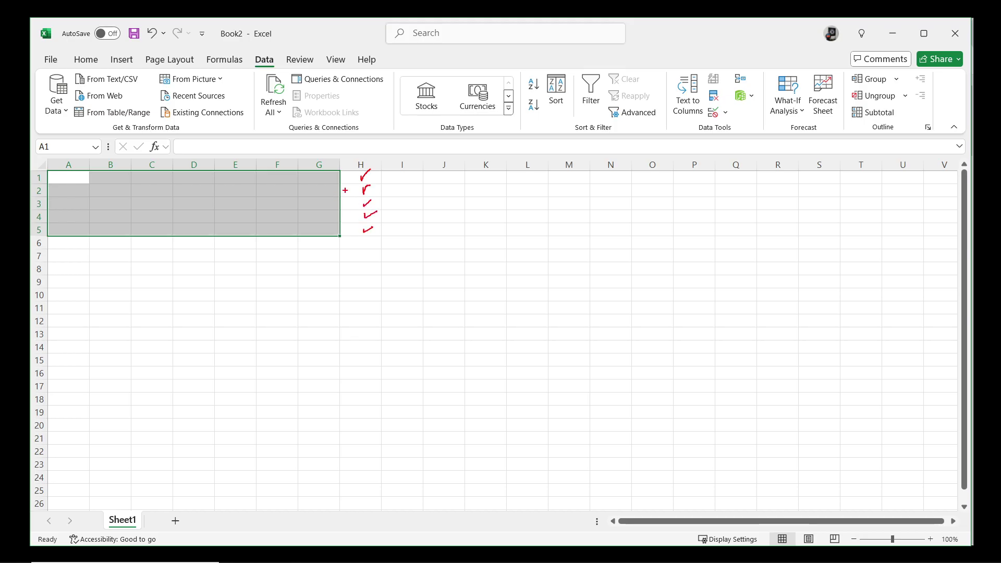
{"action": "mouse_move", "coordinate": [327, 174]}
{"action": "left_mouse_down"}
{"action": "mouse_move", "coordinate": [311, 174]}
{"action": "mouse_move", "coordinate": [324, 185]}
{"action": "mouse_move", "coordinate": [321, 174]}
{"action": "mouse_move", "coordinate": [184, 174]}
{"action": "mouse_move", "coordinate": [203, 179]}
{"action": "mouse_move", "coordinate": [193, 173]}
{"action": "left_mouse_up"}
{"action": "mouse_move", "coordinate": [142, 177]}
{"action": "left_mouse_down"}
{"action": "mouse_move", "coordinate": [159, 175]}
{"action": "mouse_move", "coordinate": [73, 174]}
{"action": "left_mouse_up"}
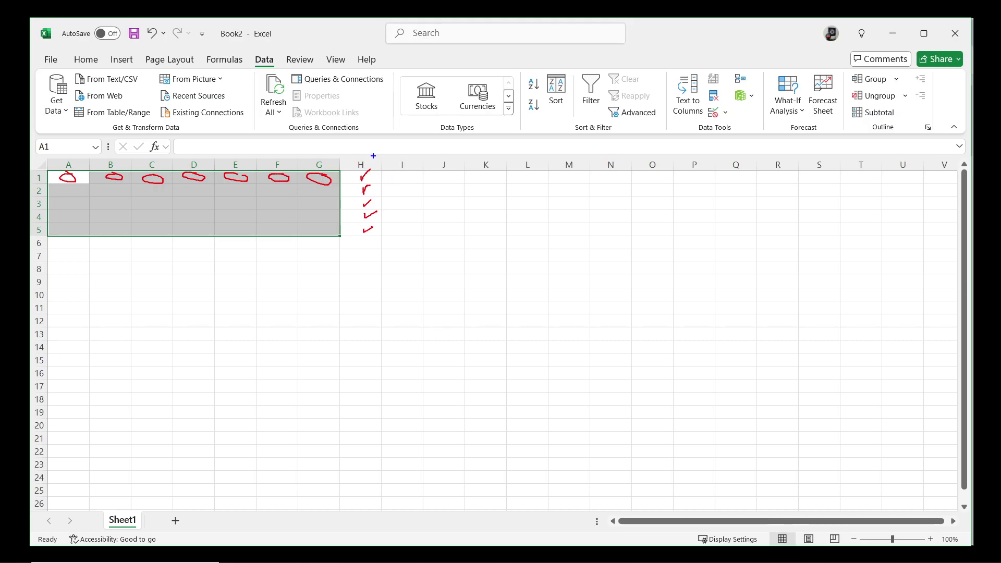
{"action": "left_click_drag", "start_coordinate": [374, 156], "coordinate": [377, 170]}
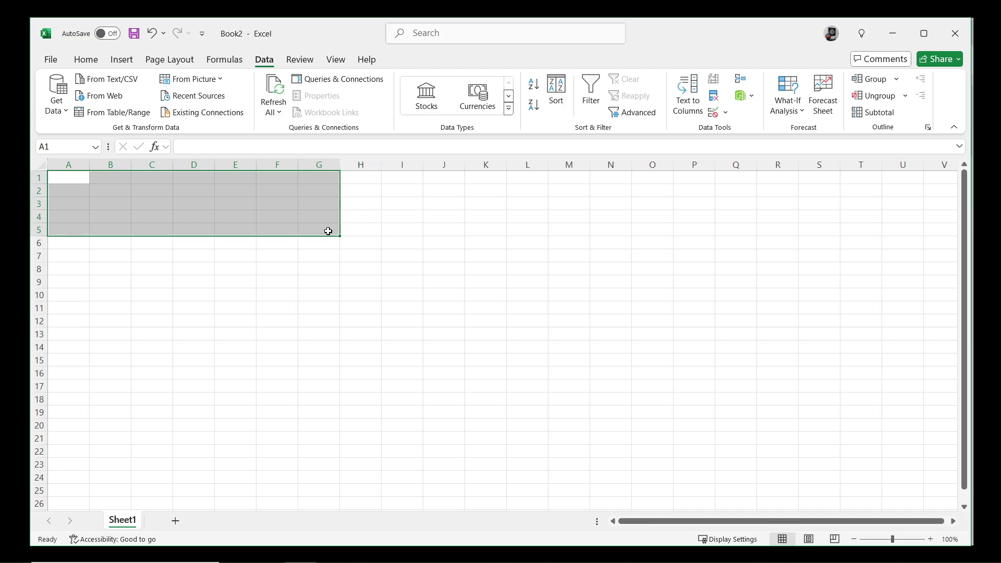
Make B3 the active cell and pick the readme file in Downloads via From Text/CSV.
{"action": "left_click", "coordinate": [234, 266]}
{"action": "left_click", "coordinate": [100, 205]}
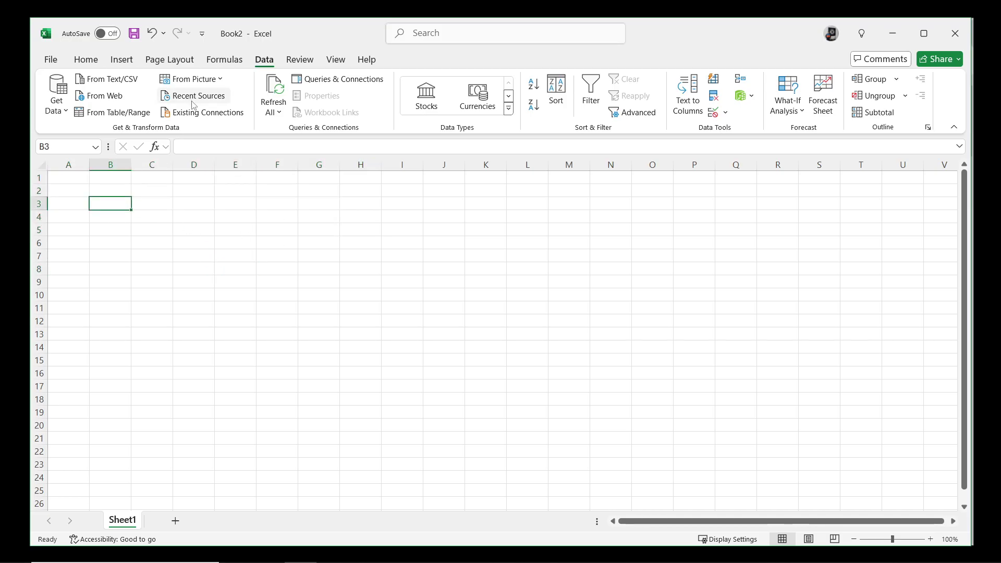
{"action": "left_click", "coordinate": [99, 83]}
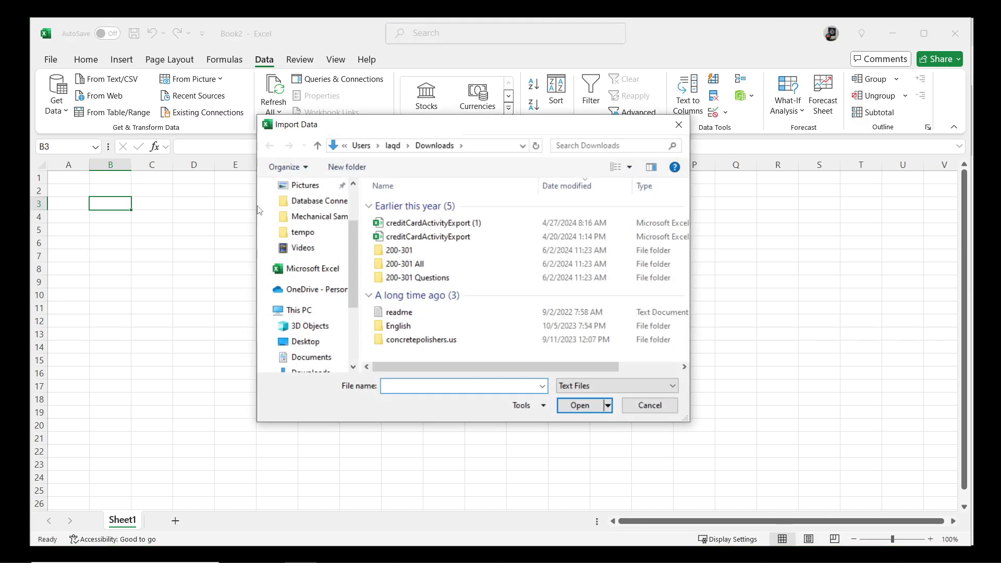
{"action": "left_click", "coordinate": [402, 313]}
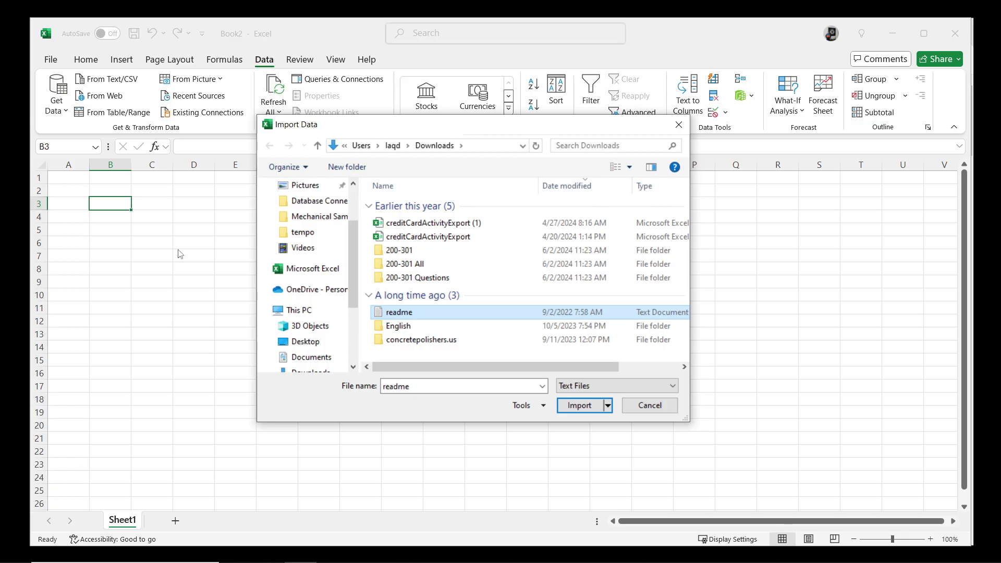
Import readme.txt to get a three-column preview with 1252 Western European file origin.
{"action": "left_click", "coordinate": [580, 406]}
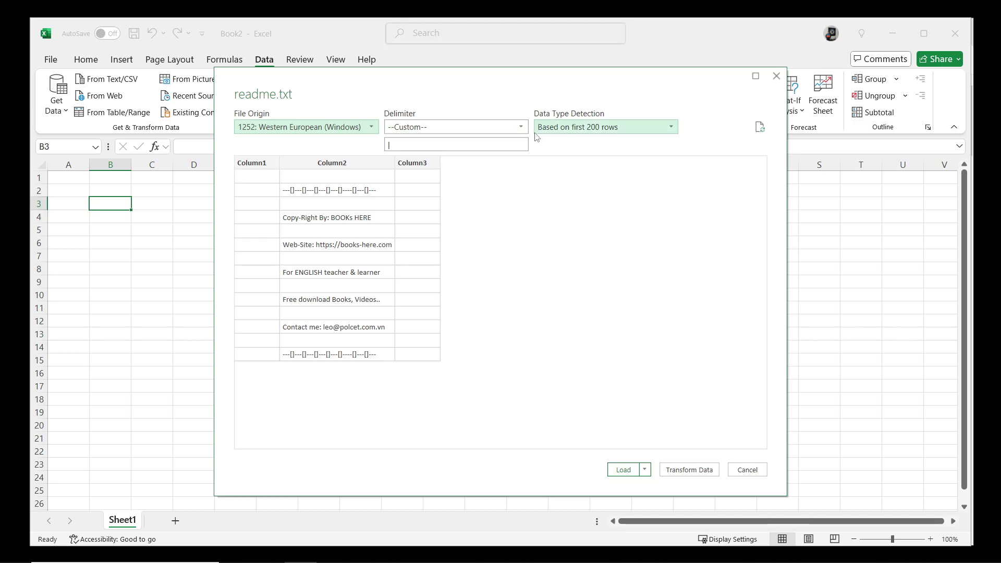
Try the Space delimiter, switch back to --Custom--, then cancel the readme.txt preview.
{"action": "left_click", "coordinate": [520, 129]}
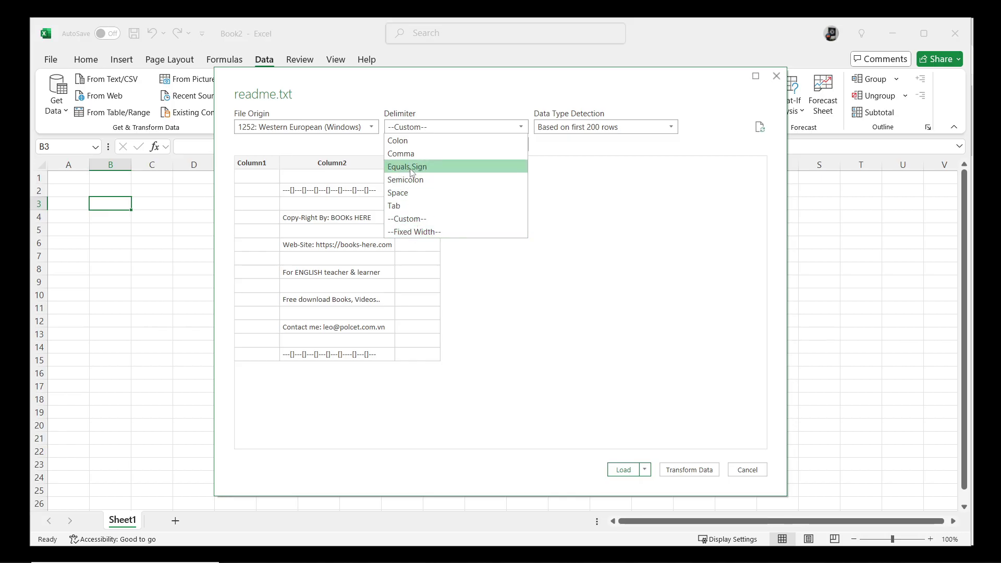
{"action": "left_click", "coordinate": [407, 197]}
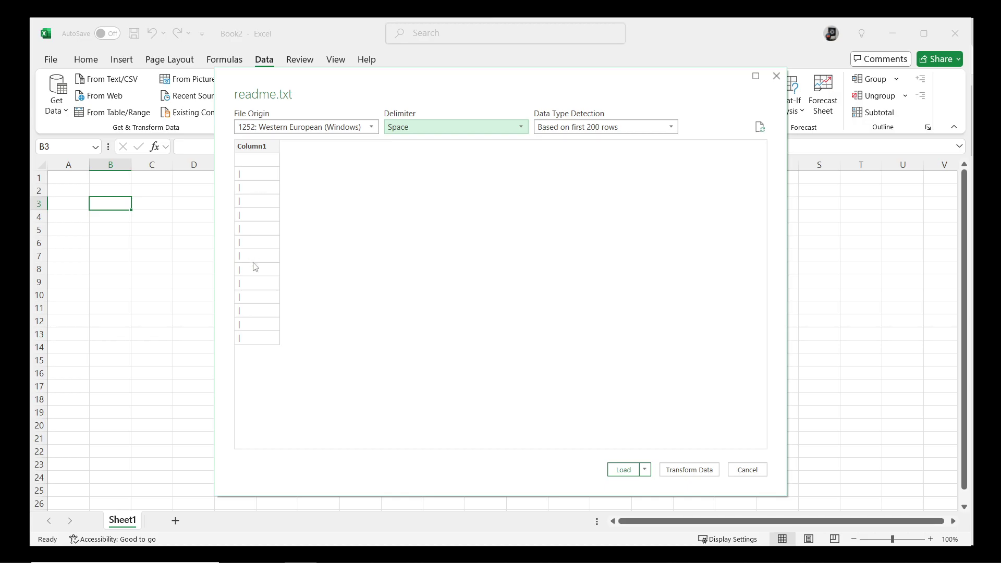
{"action": "left_click", "coordinate": [521, 128]}
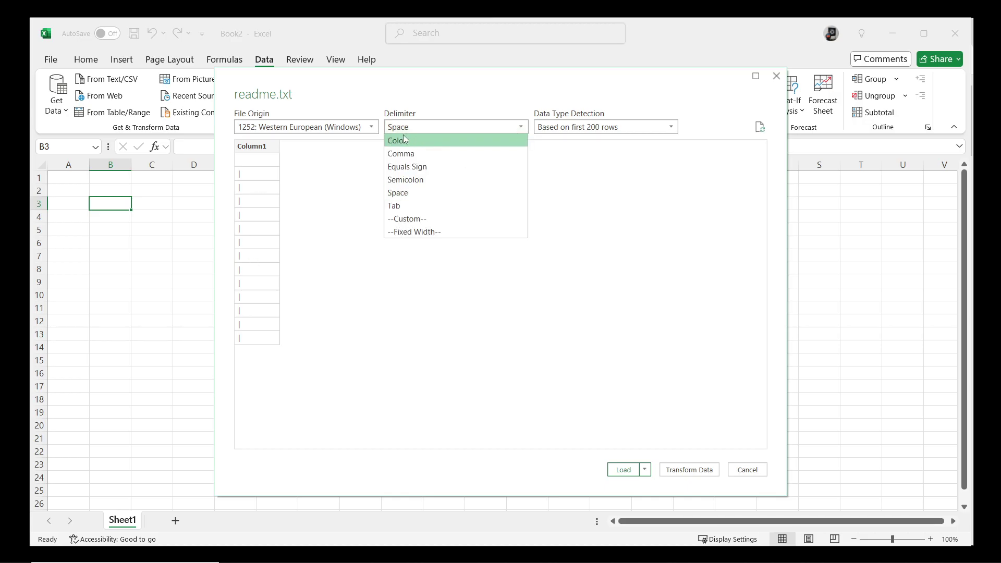
{"action": "left_click", "coordinate": [412, 223]}
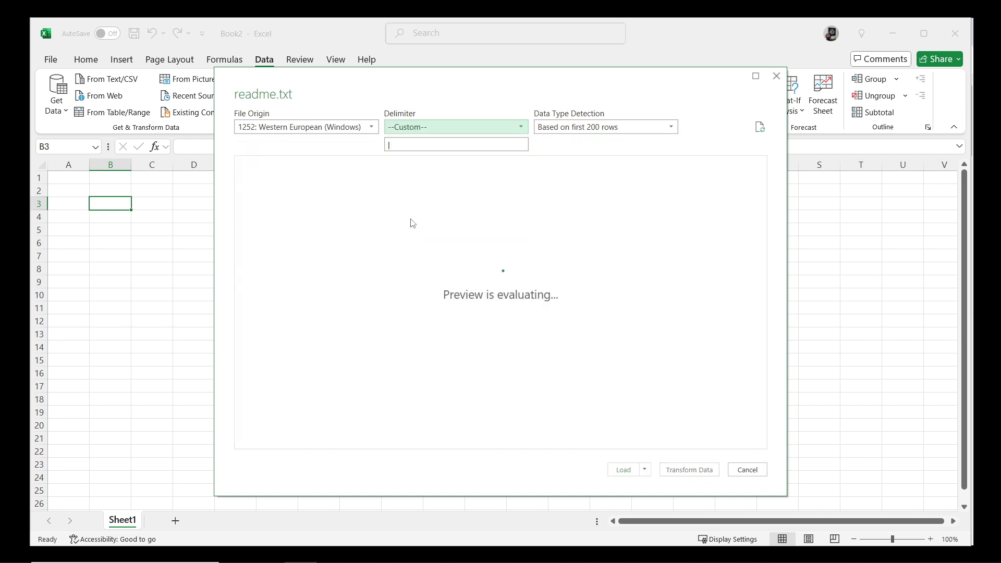
{"action": "left_click", "coordinate": [747, 470]}
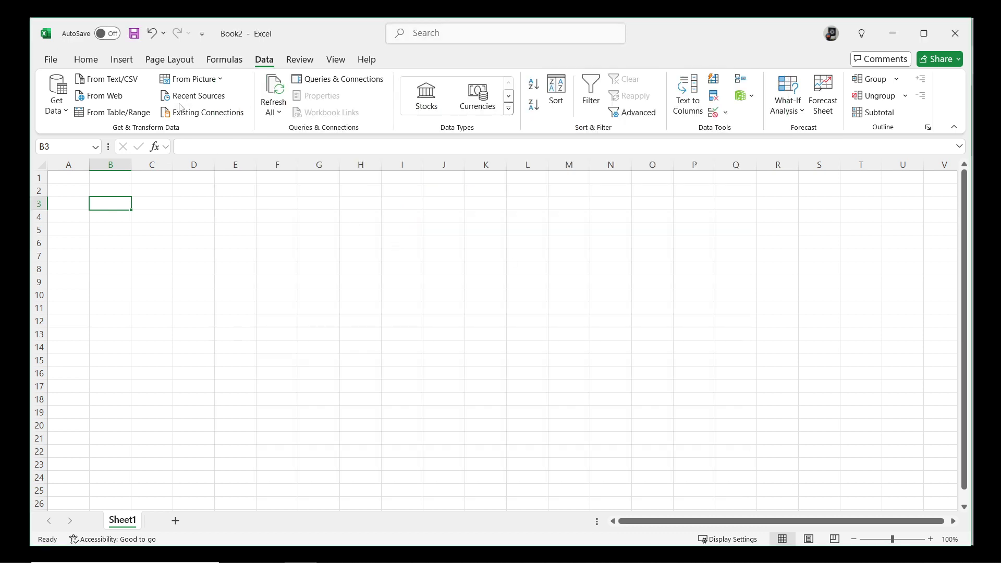
Re-import readme from Downloads via From Text/CSV and load it into a new sheet.
{"action": "left_click", "coordinate": [107, 79]}
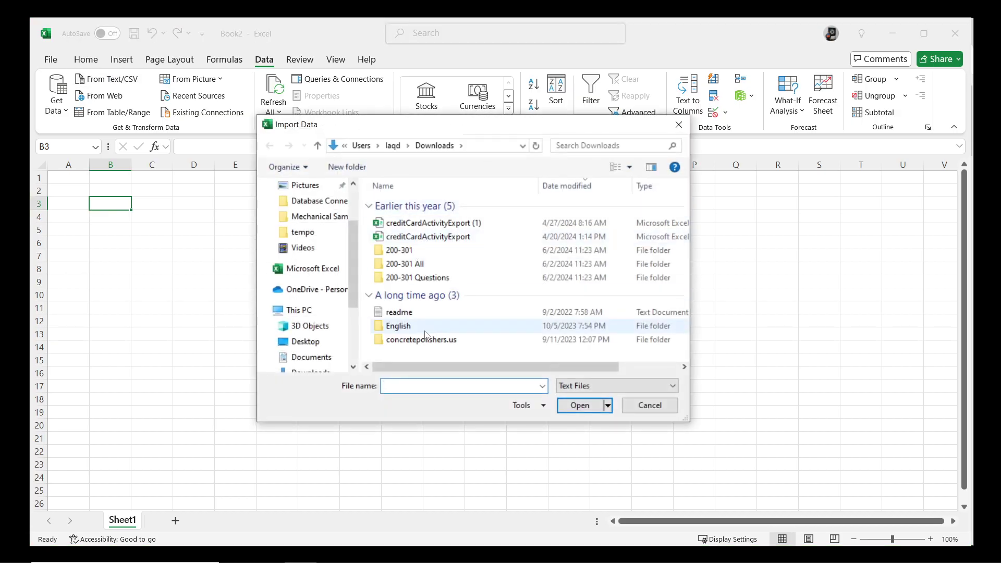
{"action": "left_click", "coordinate": [399, 312]}
{"action": "left_click", "coordinate": [579, 405]}
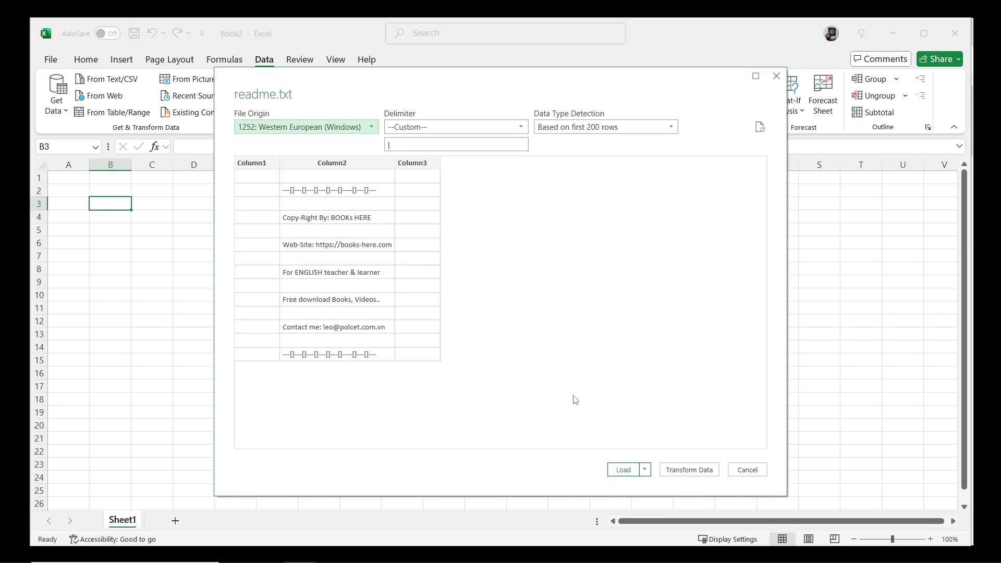
{"action": "left_click", "coordinate": [623, 470]}
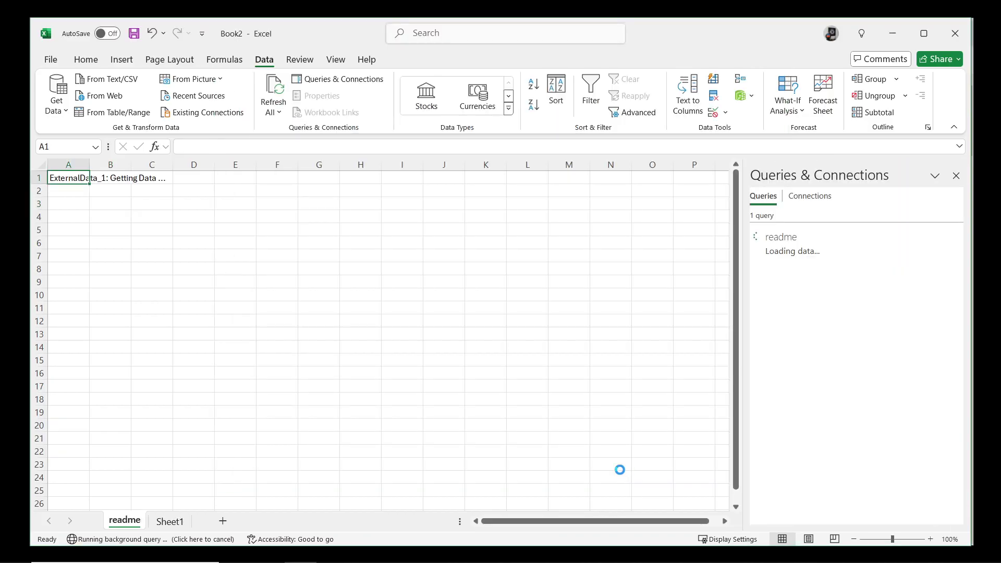
Wait for the readme query to finish loading, selecting empty cells beside the table.
{"action": "left_click", "coordinate": [433, 333]}
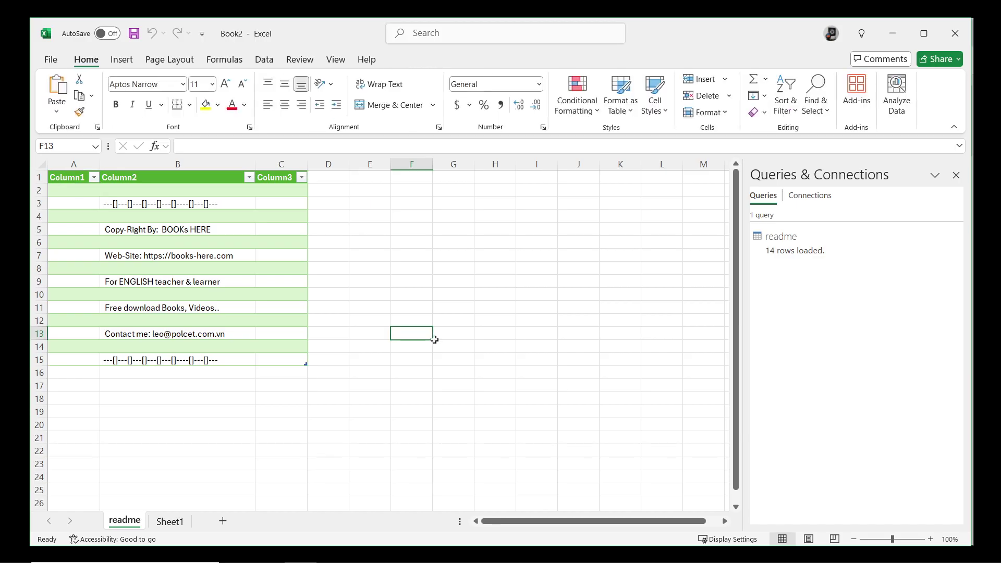
{"action": "left_click", "coordinate": [378, 251]}
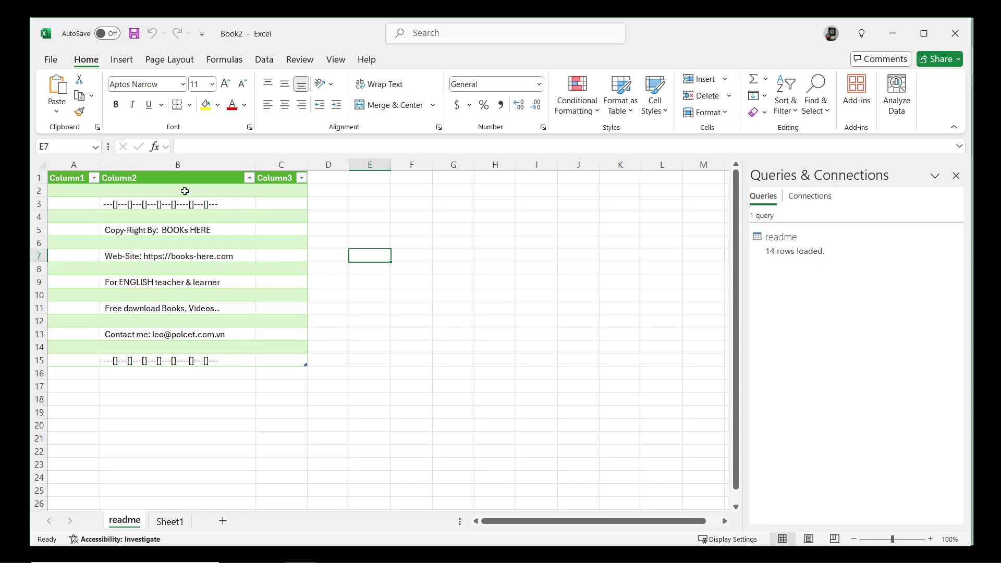
{"action": "left_click", "coordinate": [362, 282]}
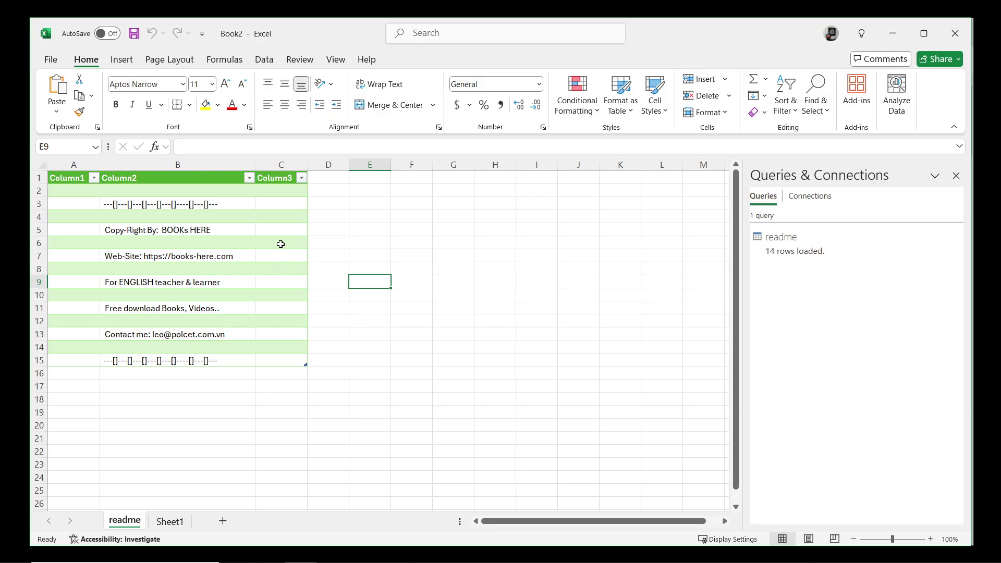
Open and close the Column1 and Column2 filter dropdowns of the readme table.
{"action": "left_click", "coordinate": [94, 177]}
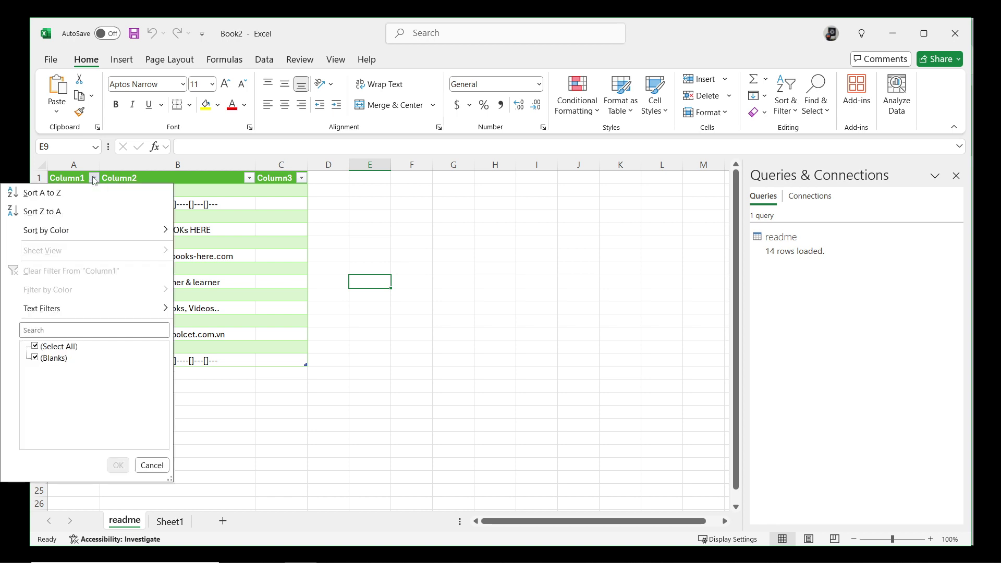
{"action": "left_click", "coordinate": [249, 178]}
{"action": "left_click", "coordinate": [250, 178]}
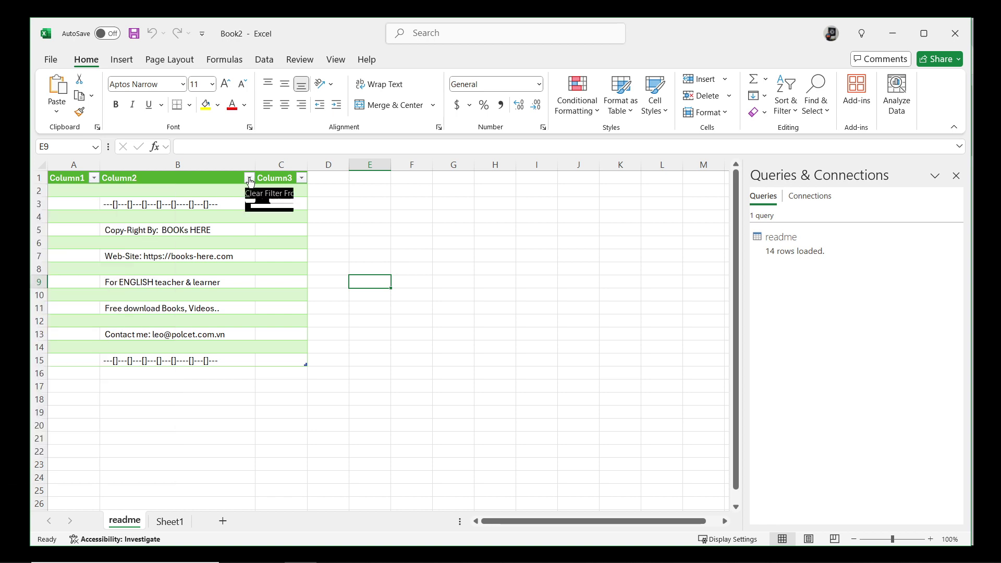
{"action": "left_click", "coordinate": [302, 179]}
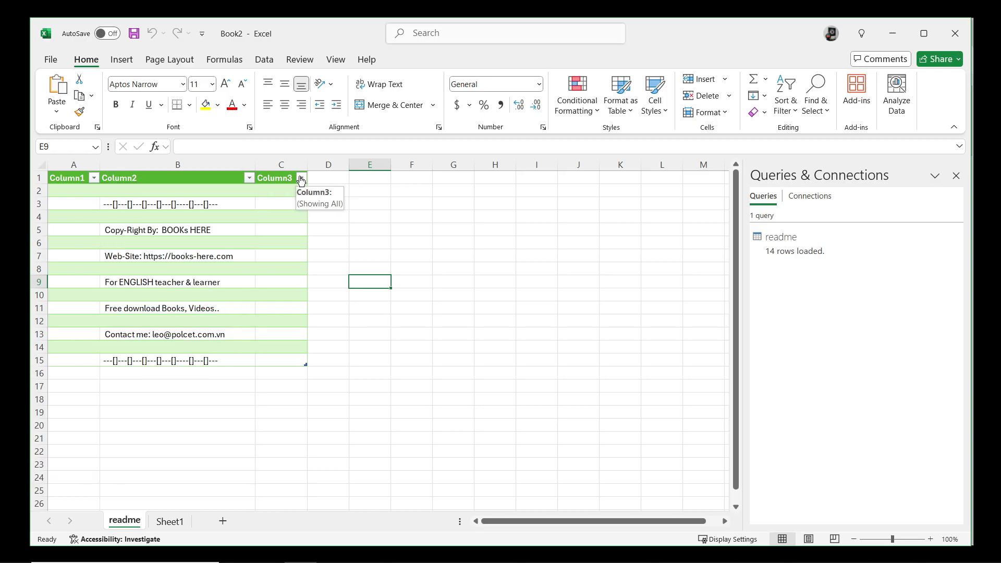
{"action": "left_click", "coordinate": [373, 234]}
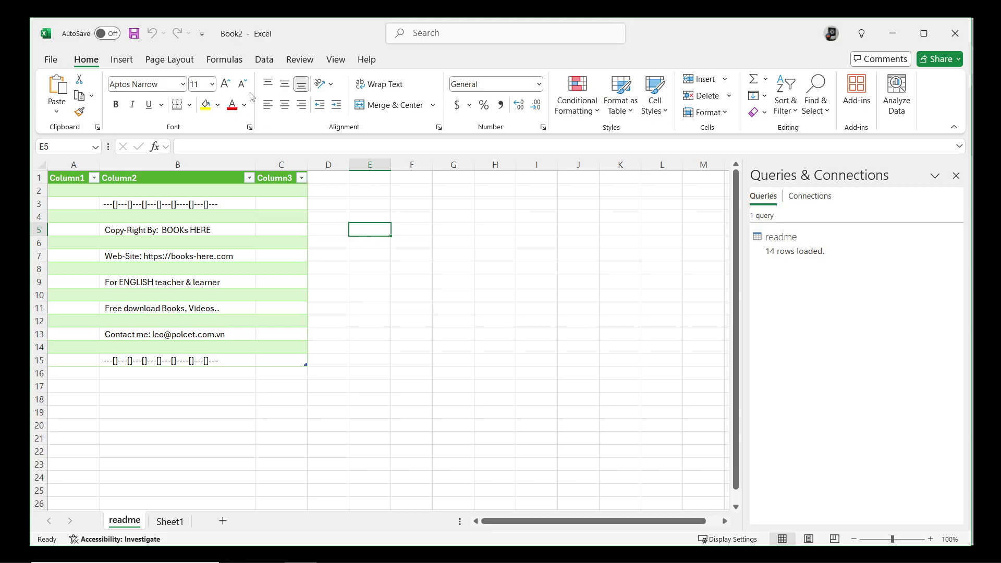
Switch to the Data tab above the readme table and start a From Text/CSV import.
{"action": "left_click", "coordinate": [265, 62]}
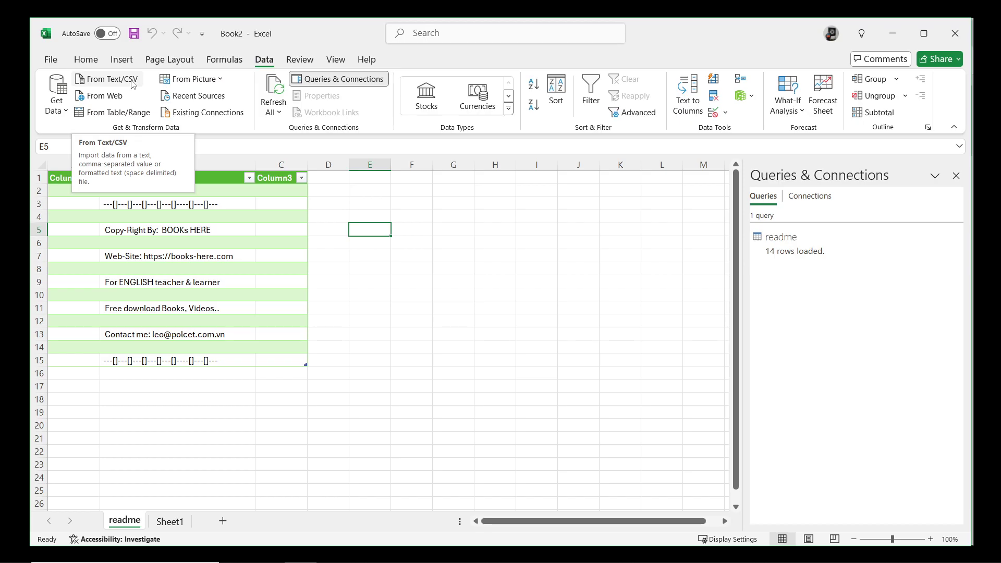
{"action": "left_click", "coordinate": [133, 84]}
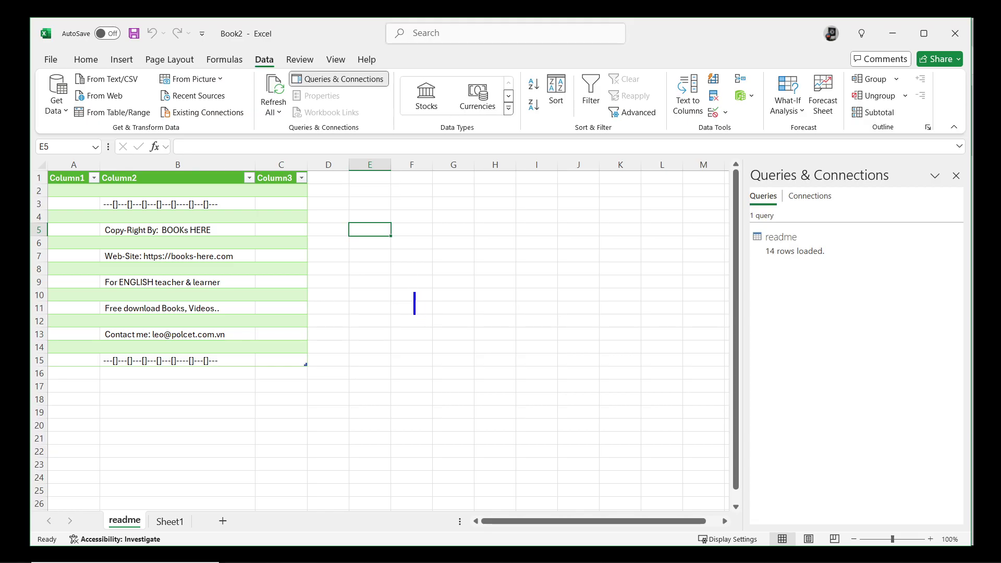
Write 'asdsa,daada,daadas,' and 'adadas,asdadad,dsaa' as two annotation lines beside the readme table.
{"action": "type", "text": "a"}
{"action": "type", "text": "sdsa,"}
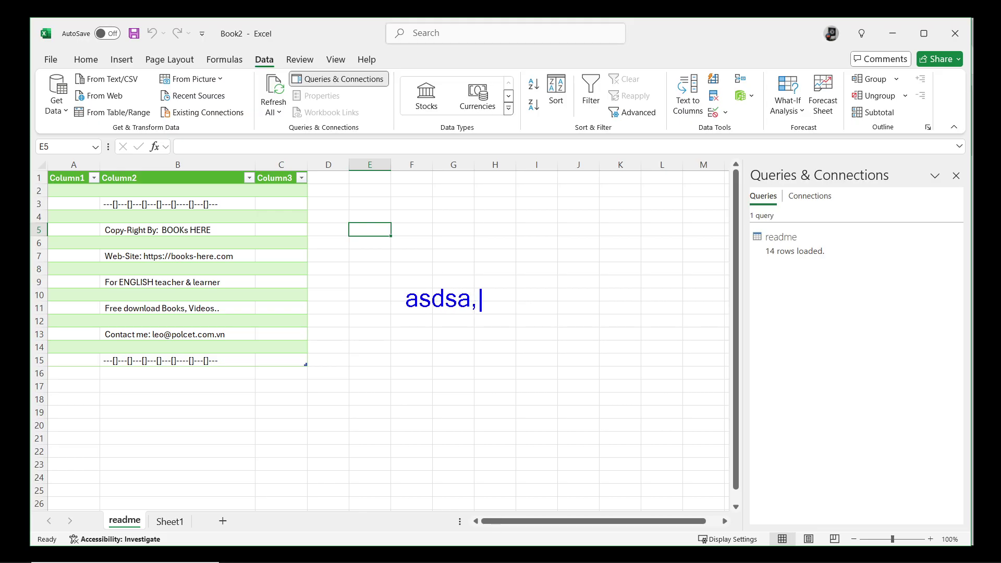
{"action": "type", "text": "daada"}
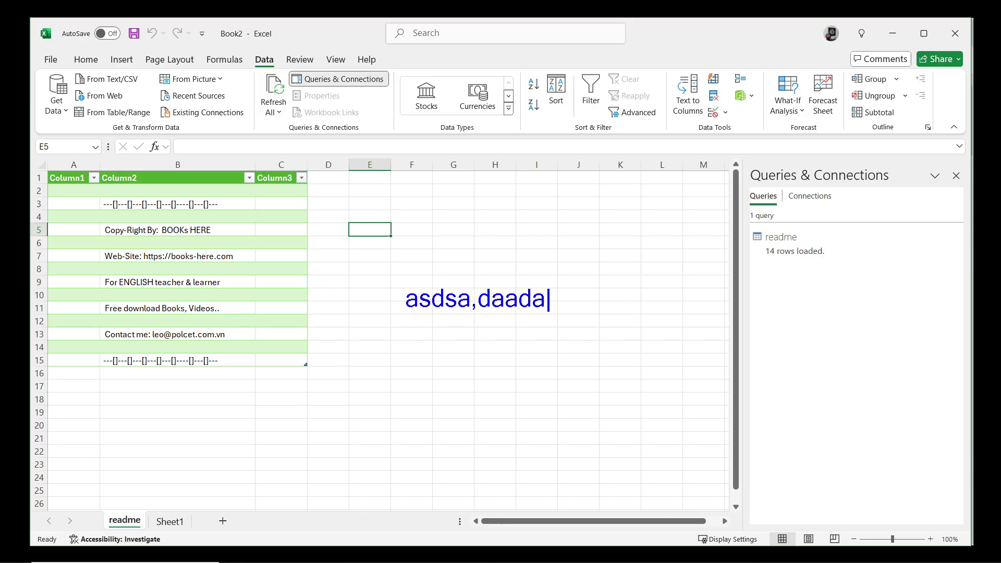
{"action": "type", "text": ",daadas"}
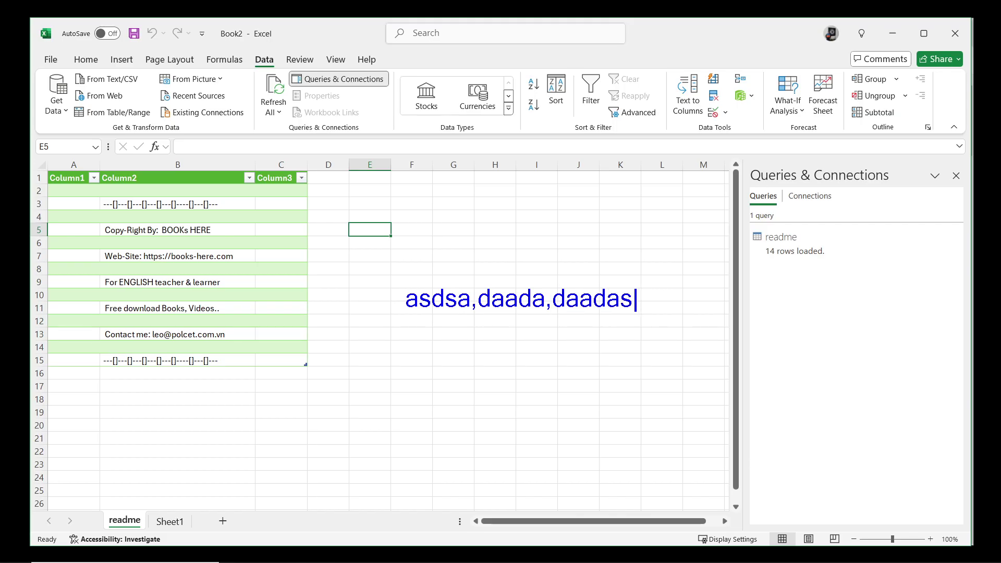
{"action": "type", "text": ","}
{"action": "key", "text": "Return"}
{"action": "type", "text": "adadas,asd"}
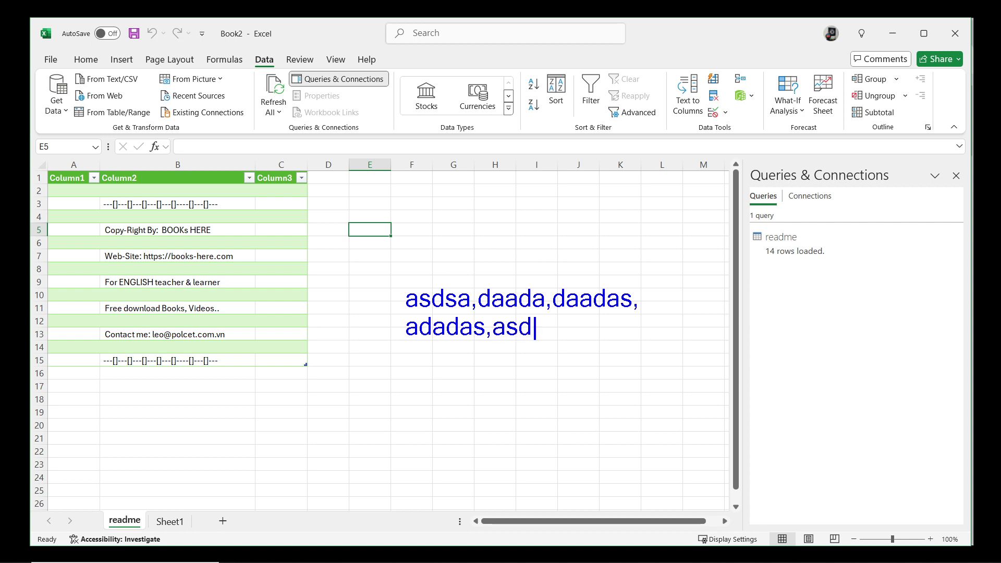
{"action": "type", "text": "adad,dsaa"}
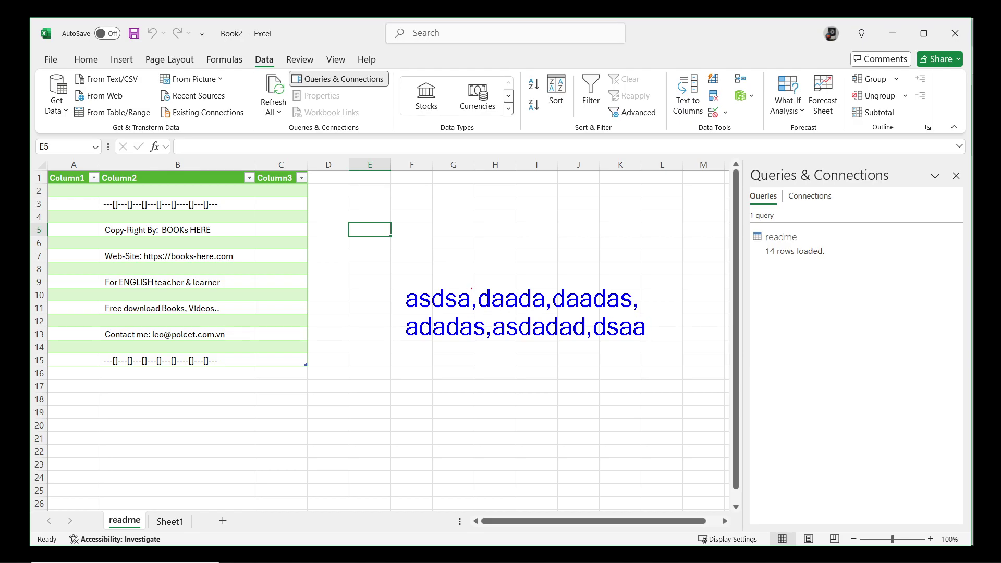
Circle asdsa, daada, daadas and adadas in red ink, ticking the first line.
{"action": "mouse_move", "coordinate": [471, 288]}
{"action": "left_mouse_down"}
{"action": "mouse_move", "coordinate": [475, 309]}
{"action": "mouse_move", "coordinate": [476, 295]}
{"action": "left_mouse_up"}
{"action": "mouse_move", "coordinate": [547, 285]}
{"action": "left_mouse_down"}
{"action": "mouse_move", "coordinate": [544, 314]}
{"action": "mouse_move", "coordinate": [548, 283]}
{"action": "left_mouse_up"}
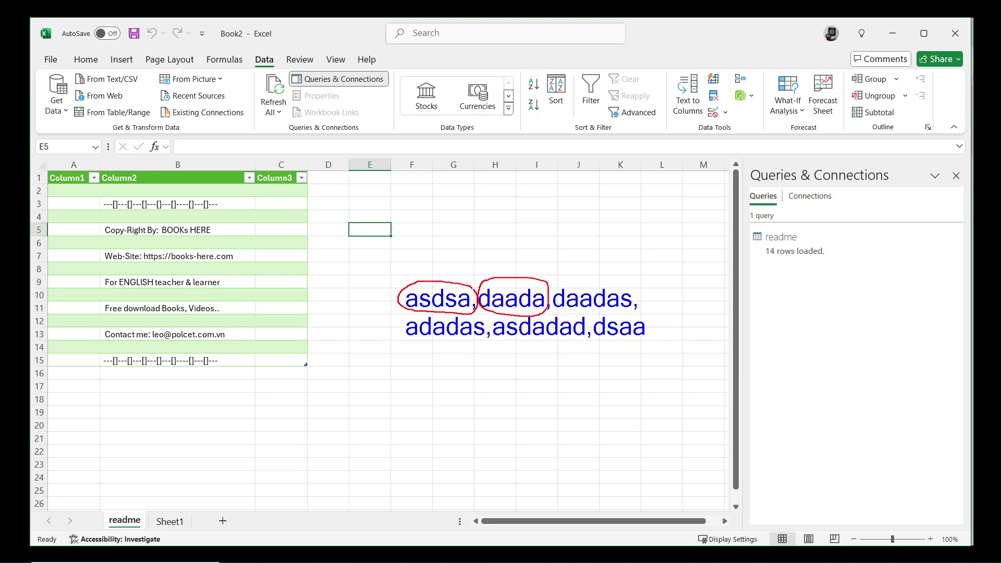
{"action": "mouse_move", "coordinate": [633, 284]}
{"action": "left_mouse_down"}
{"action": "mouse_move", "coordinate": [574, 279]}
{"action": "mouse_move", "coordinate": [551, 303]}
{"action": "mouse_move", "coordinate": [596, 315]}
{"action": "mouse_move", "coordinate": [634, 296]}
{"action": "mouse_move", "coordinate": [633, 280]}
{"action": "left_mouse_up"}
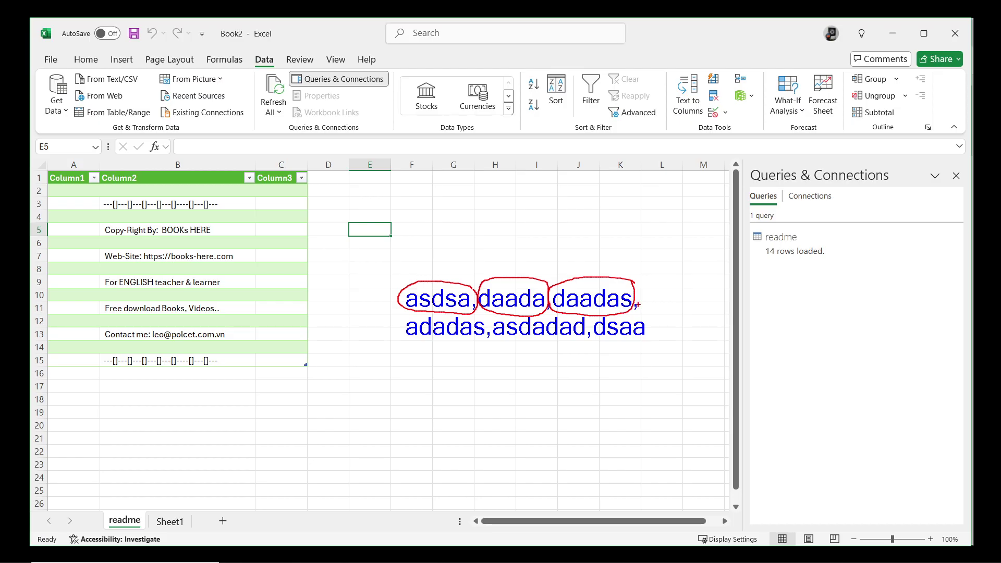
{"action": "left_click_drag", "start_coordinate": [666, 295], "coordinate": [690, 283]}
{"action": "mouse_move", "coordinate": [478, 316]}
{"action": "left_mouse_down"}
{"action": "mouse_move", "coordinate": [417, 309]}
{"action": "mouse_move", "coordinate": [400, 336]}
{"action": "mouse_move", "coordinate": [480, 332]}
{"action": "mouse_move", "coordinate": [483, 316]}
{"action": "mouse_move", "coordinate": [529, 353]}
{"action": "mouse_move", "coordinate": [586, 334]}
{"action": "mouse_move", "coordinate": [498, 314]}
{"action": "mouse_move", "coordinate": [490, 333]}
{"action": "left_mouse_up"}
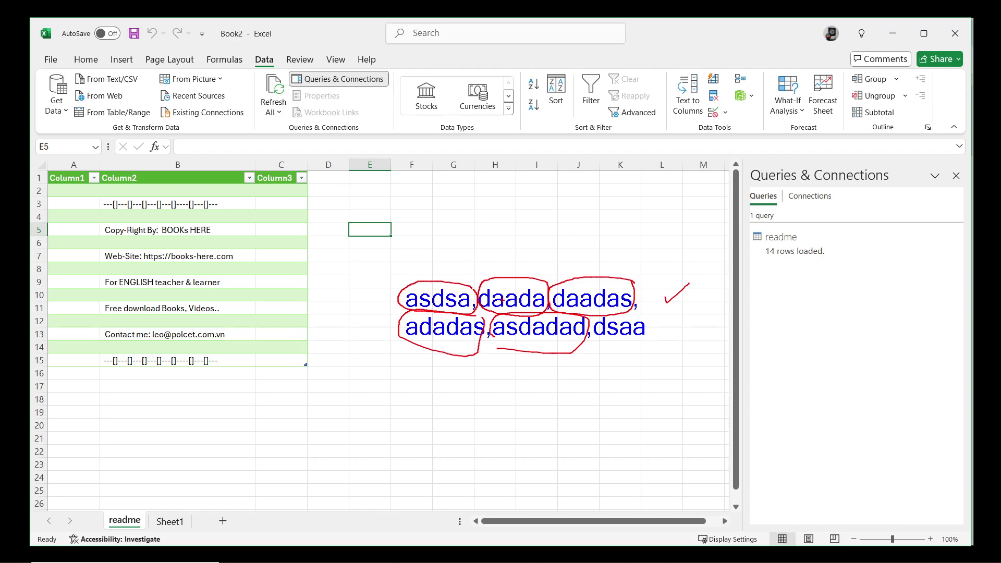
Draw red arrows pointing at the first line, the second line and toward row 16.
{"action": "mouse_move", "coordinate": [336, 298]}
{"action": "left_mouse_down"}
{"action": "mouse_move", "coordinate": [393, 298]}
{"action": "mouse_move", "coordinate": [384, 308]}
{"action": "left_mouse_up"}
{"action": "left_click_drag", "start_coordinate": [355, 335], "coordinate": [389, 334]}
{"action": "left_click_drag", "start_coordinate": [387, 329], "coordinate": [391, 340]}
{"action": "mouse_move", "coordinate": [351, 370]}
{"action": "left_mouse_down"}
{"action": "mouse_move", "coordinate": [408, 373]}
{"action": "mouse_move", "coordinate": [392, 383]}
{"action": "left_mouse_up"}
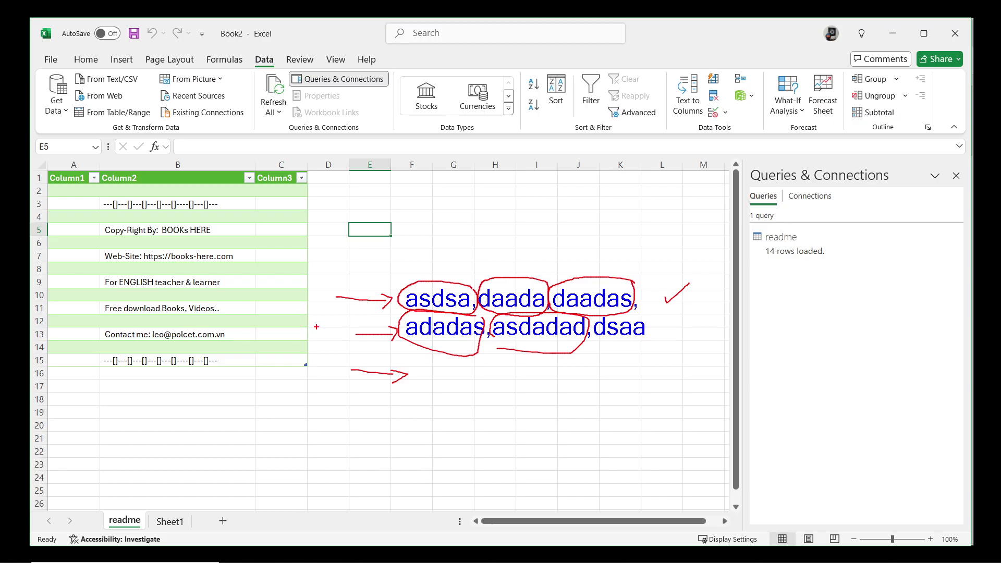
Clear all ink annotations, then start a Data > From Web import and cancel it.
{"action": "key", "text": "Escape"}
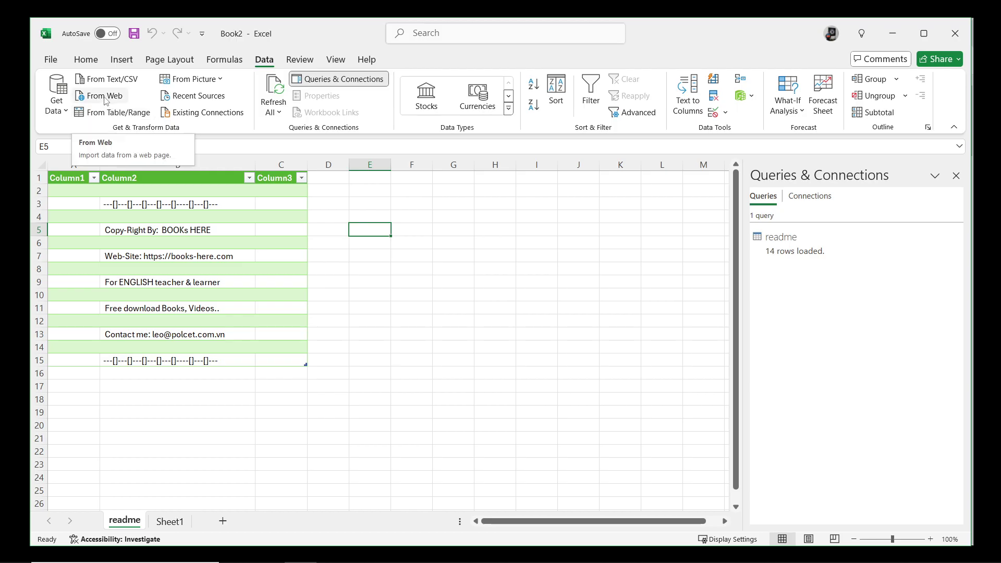
{"action": "left_click", "coordinate": [106, 101]}
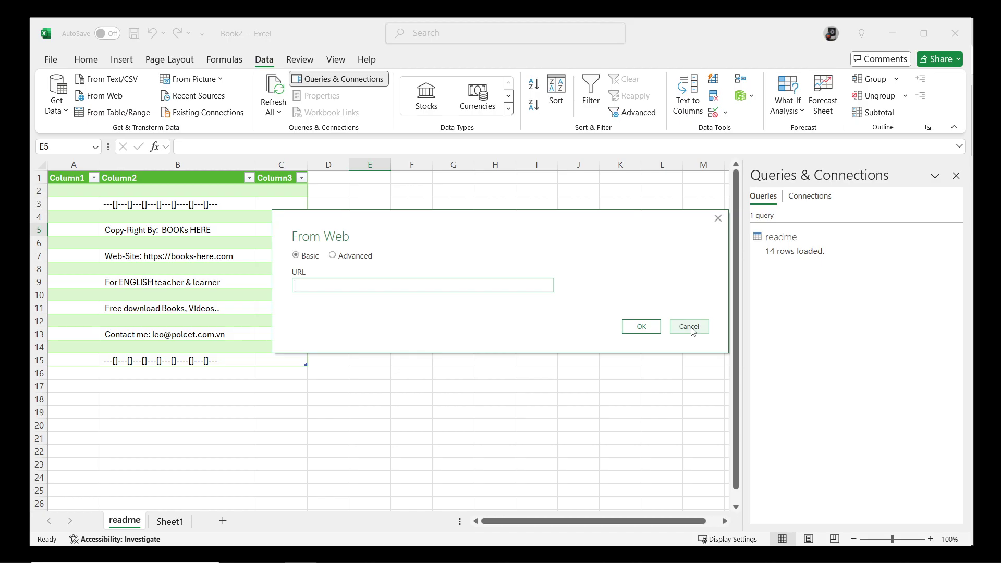
{"action": "left_click", "coordinate": [689, 328]}
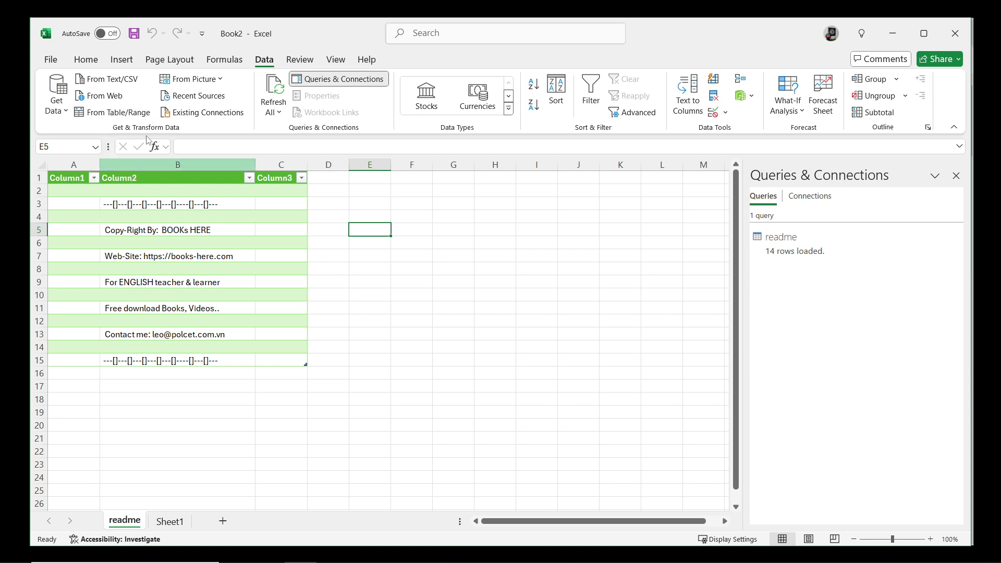
Close the Queries & Connections pane so the readme grid fills the window, then go to File.
{"action": "left_click", "coordinate": [283, 399]}
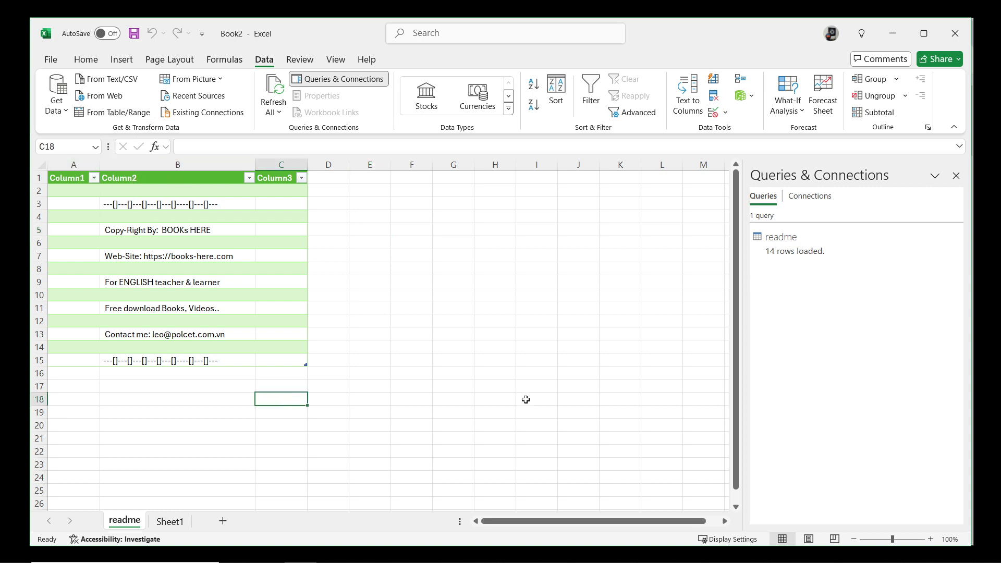
{"action": "left_click", "coordinate": [956, 175]}
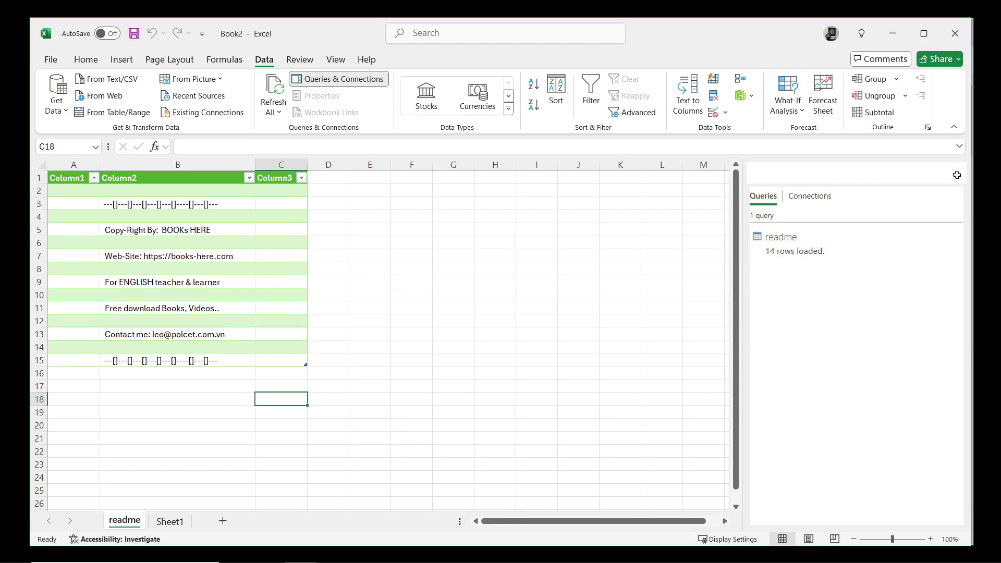
{"action": "left_click", "coordinate": [417, 244]}
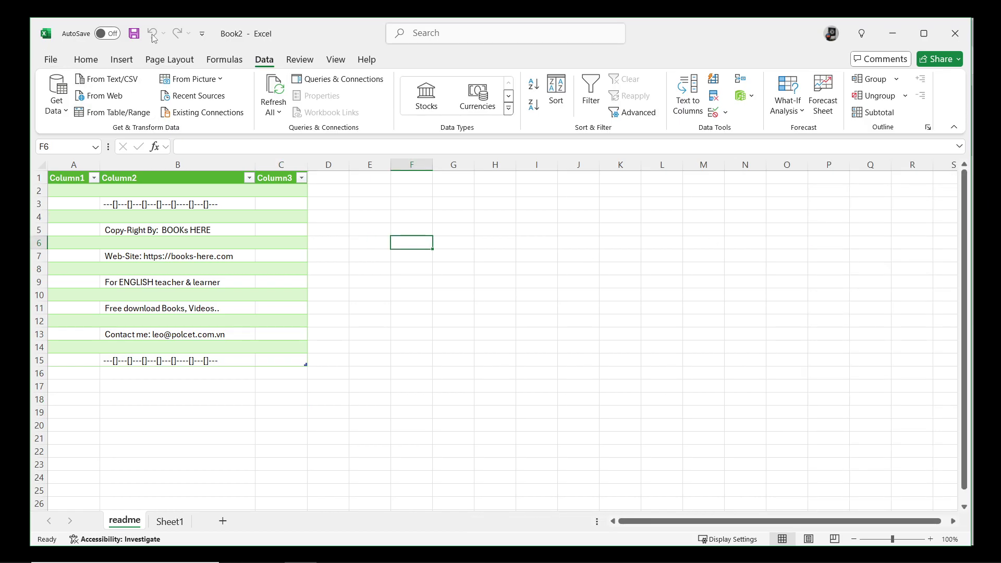
{"action": "left_click", "coordinate": [51, 60]}
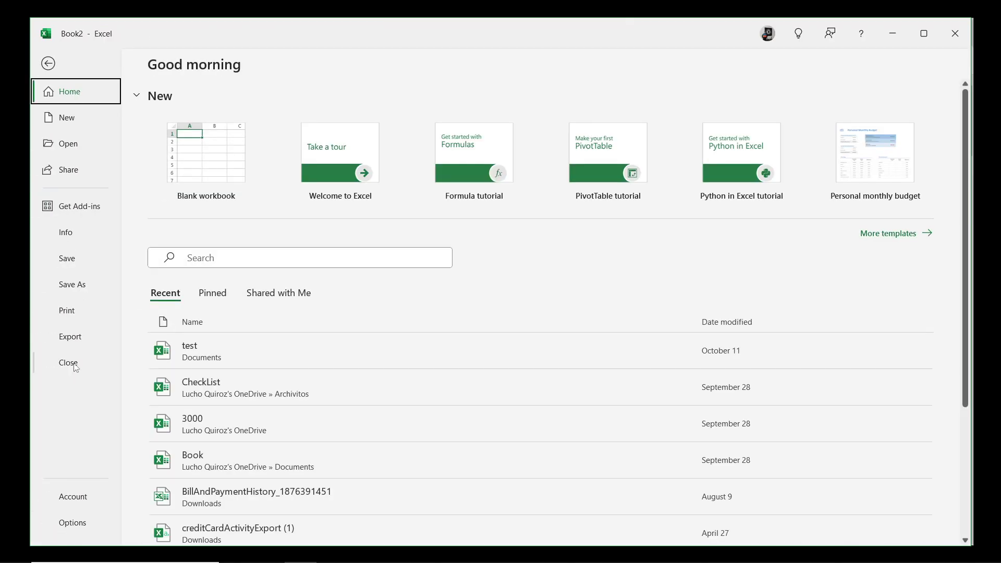
Close Book2 with Ctrl+W, discard its changes, and create a new blank workbook, Book3.
{"action": "key", "text": "Escape"}
{"action": "key", "text": "ctrl+w"}
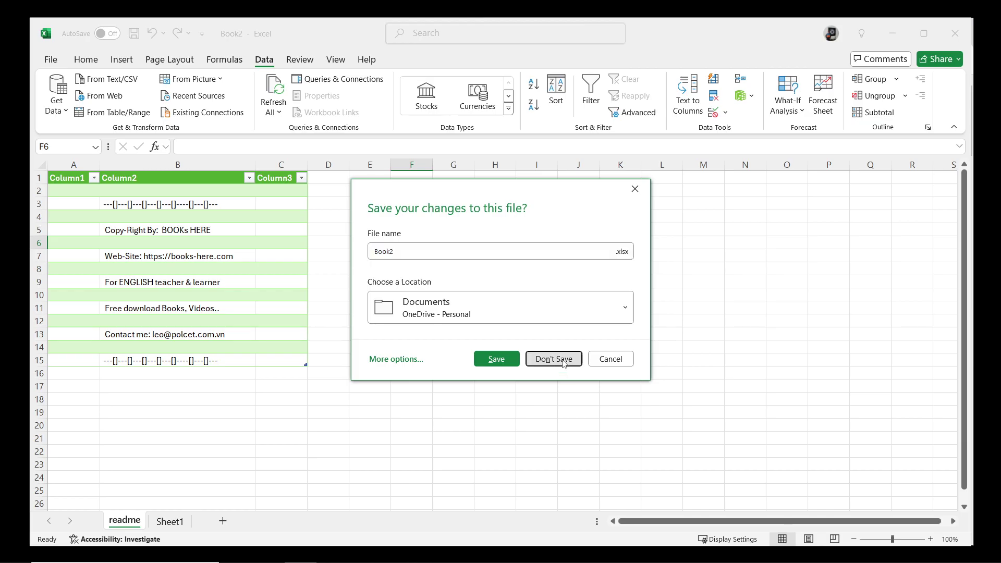
{"action": "left_click", "coordinate": [554, 365]}
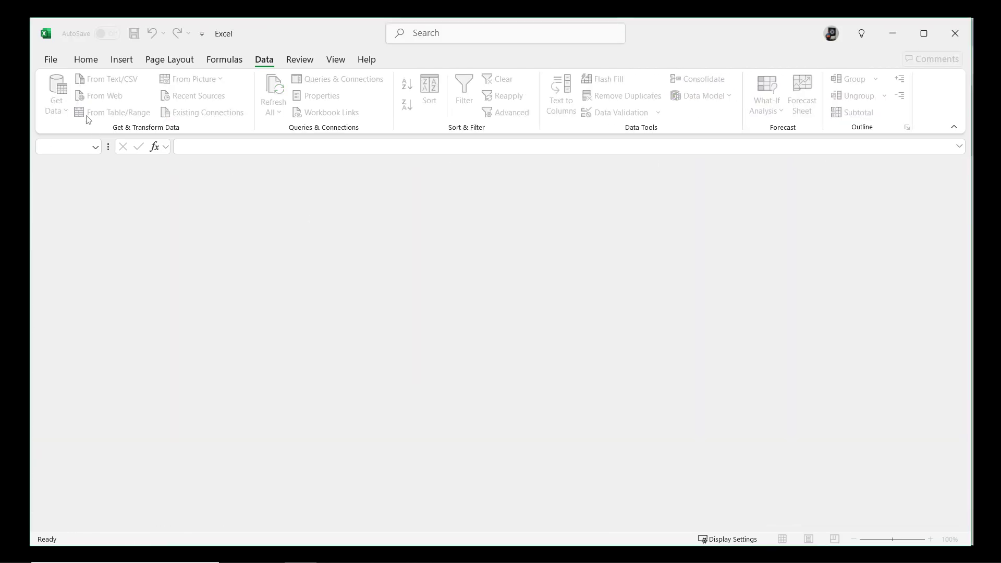
{"action": "left_click", "coordinate": [51, 58]}
{"action": "left_click", "coordinate": [208, 200]}
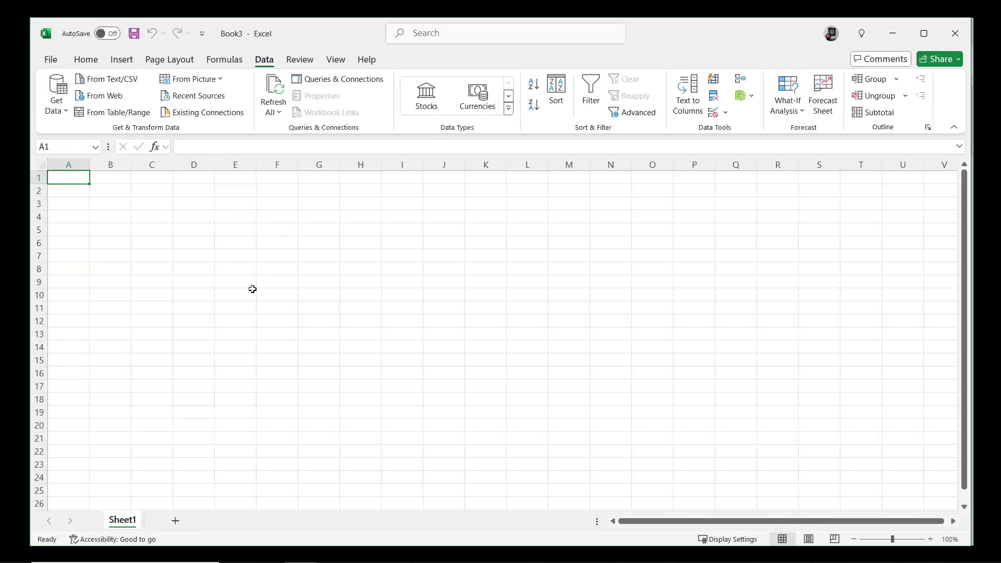
Add Sheet2 and Sheet3 to Book3, switching between tabs and ending on Sheet2.
{"action": "left_click", "coordinate": [107, 180]}
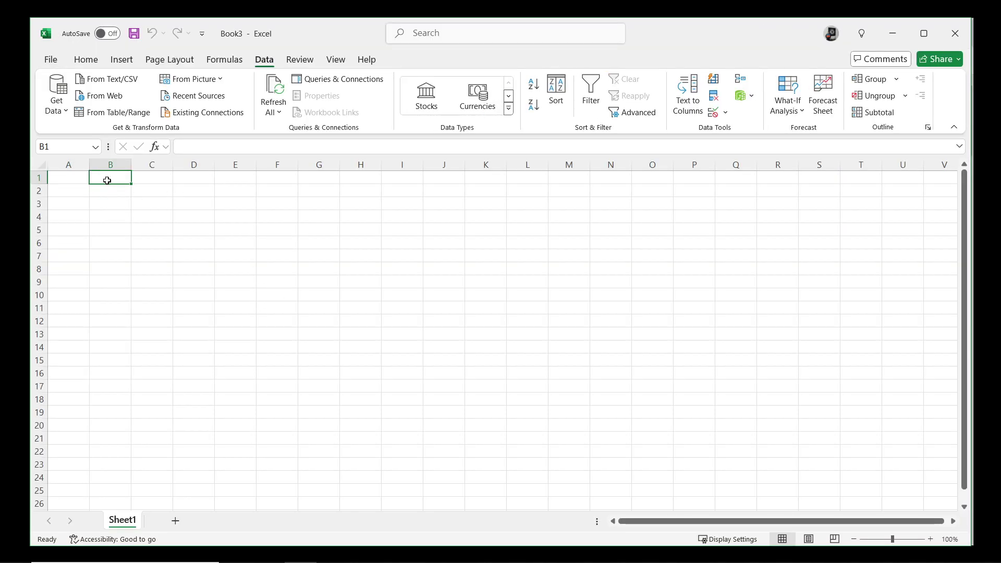
{"action": "left_click", "coordinate": [78, 180]}
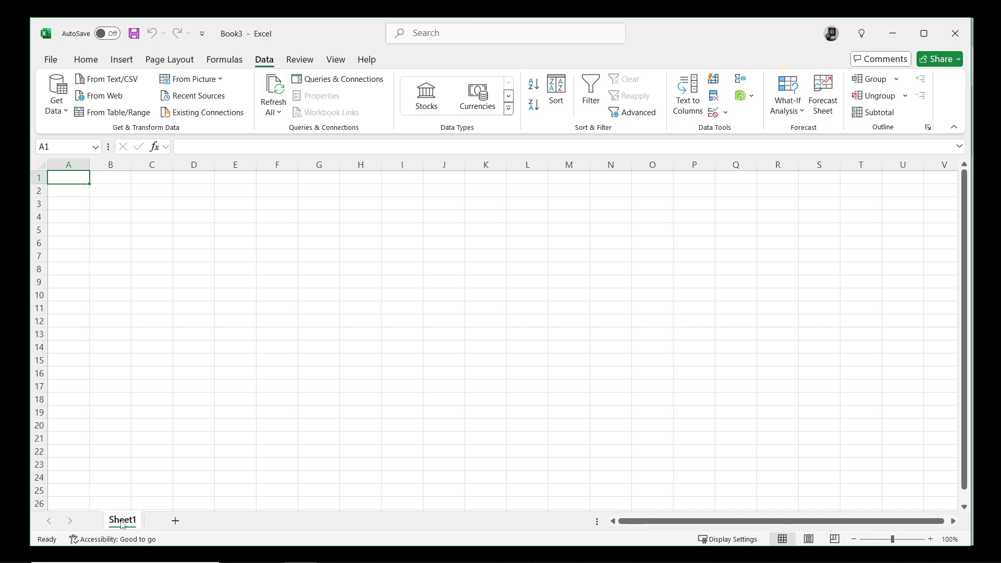
{"action": "left_click", "coordinate": [175, 521]}
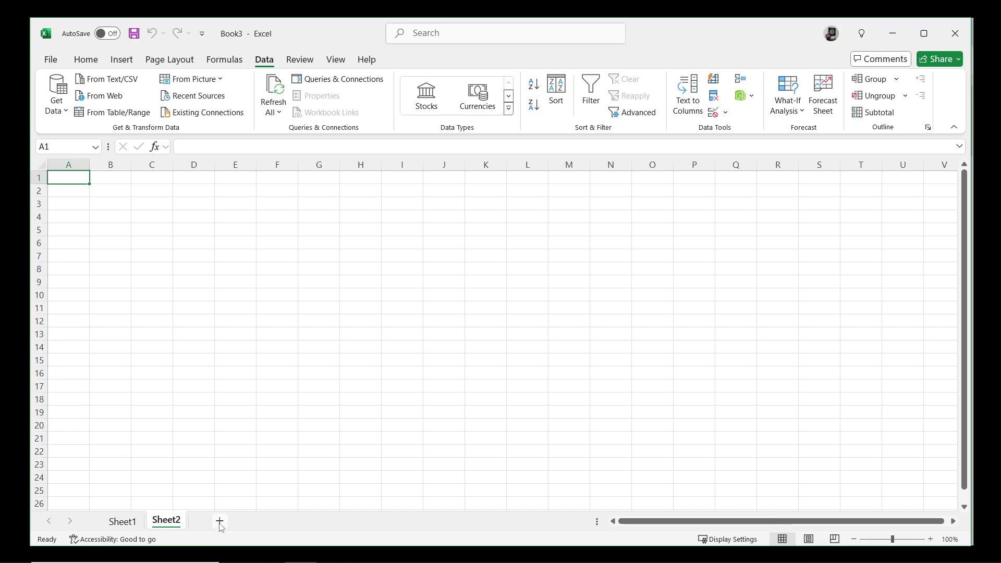
{"action": "left_click", "coordinate": [123, 521]}
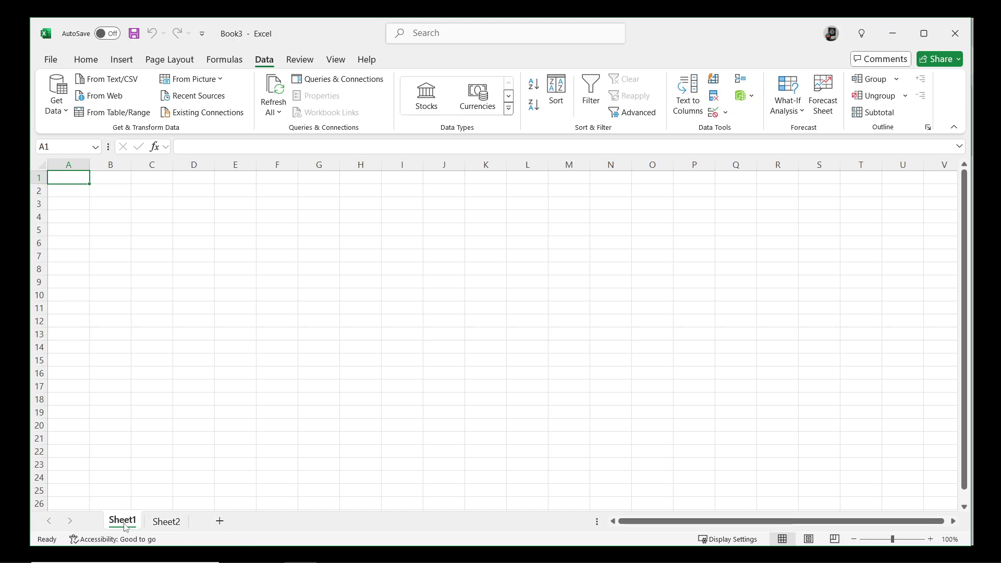
{"action": "left_click", "coordinate": [163, 526]}
{"action": "left_click", "coordinate": [220, 521]}
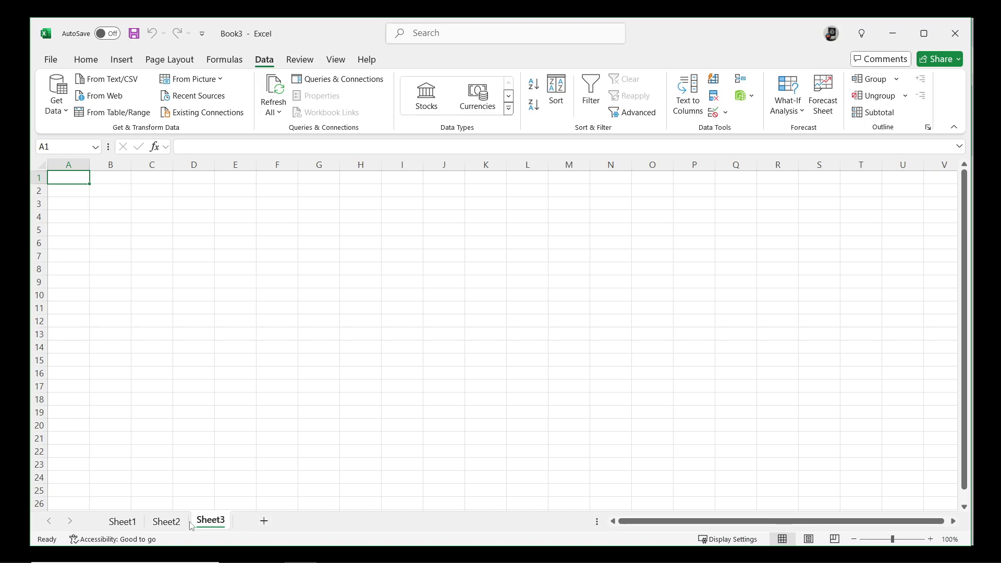
{"action": "left_click", "coordinate": [121, 523]}
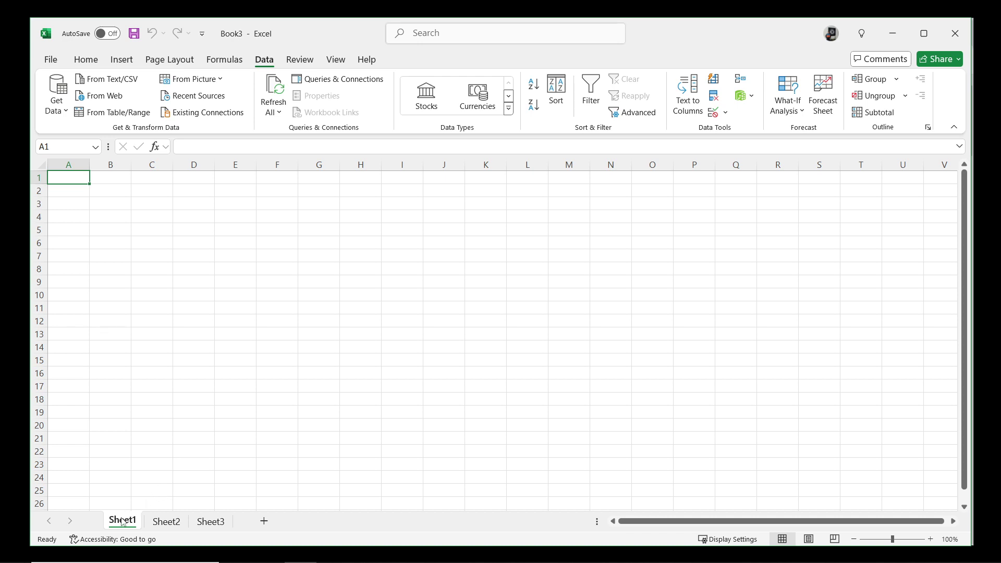
{"action": "left_click", "coordinate": [166, 522]}
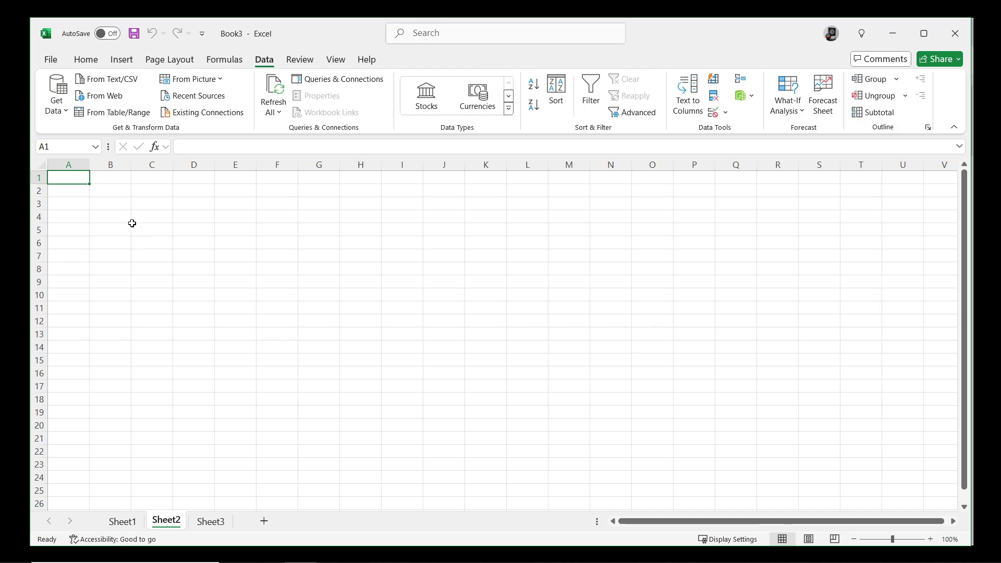
{"action": "left_click", "coordinate": [124, 523]}
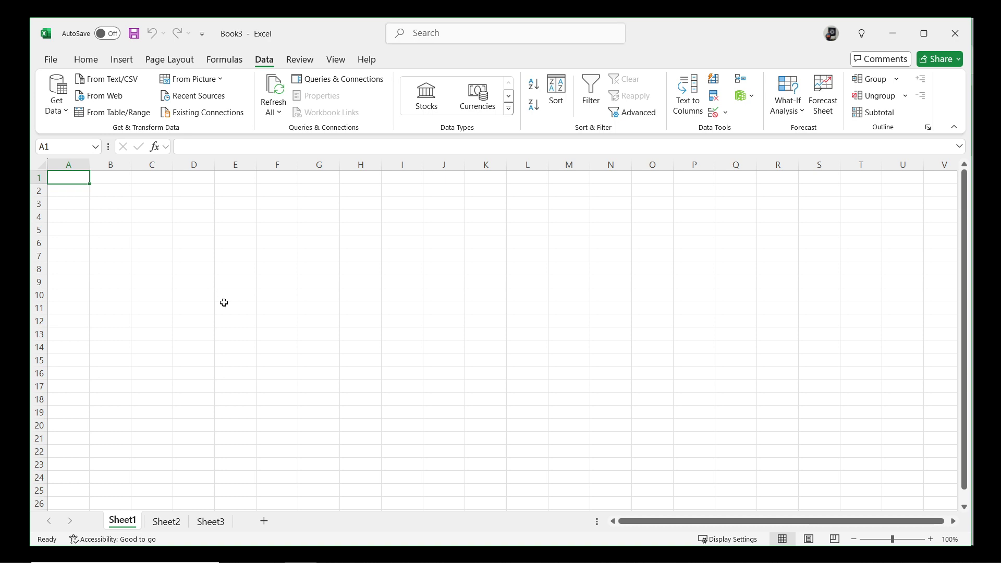
{"action": "left_click_drag", "start_coordinate": [234, 218], "coordinate": [349, 269]}
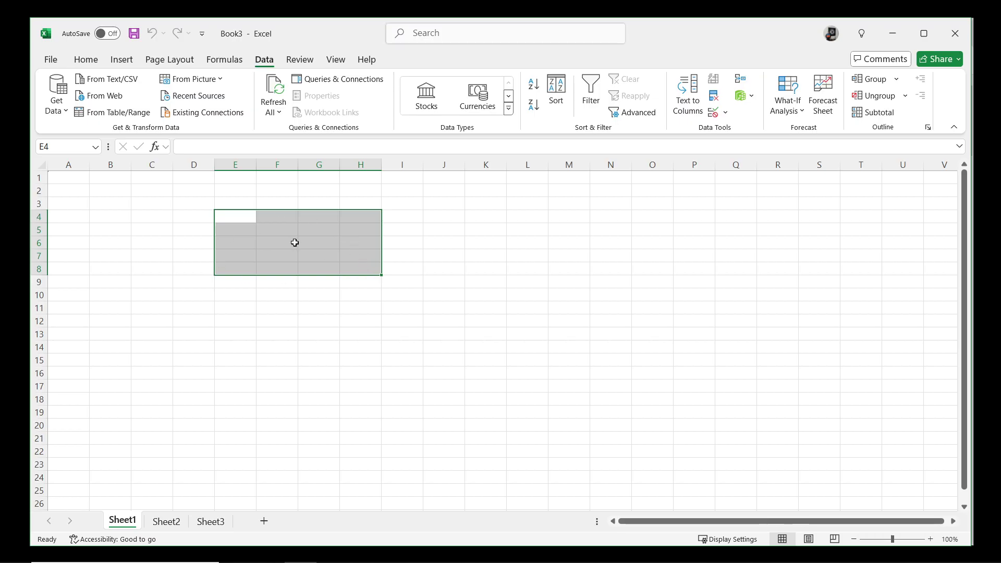
{"action": "left_click", "coordinate": [81, 191]}
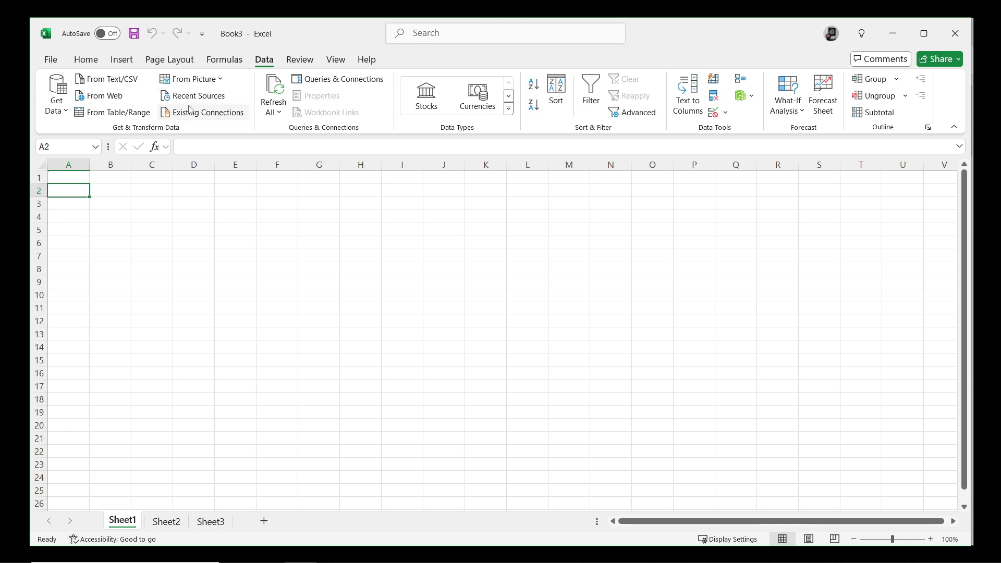
{"action": "left_click", "coordinate": [221, 82]}
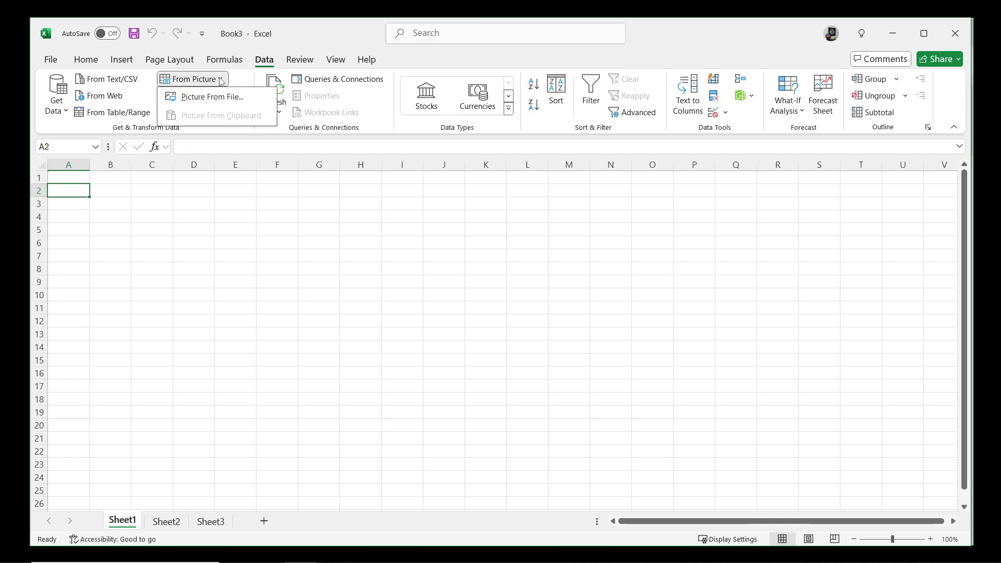
{"action": "left_click", "coordinate": [144, 237]}
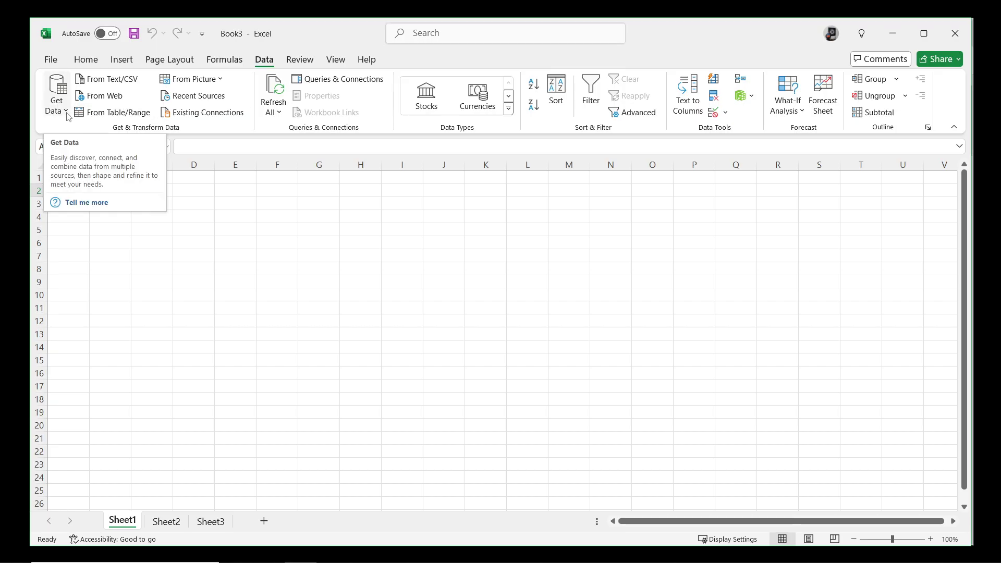
{"action": "left_click", "coordinate": [199, 239]}
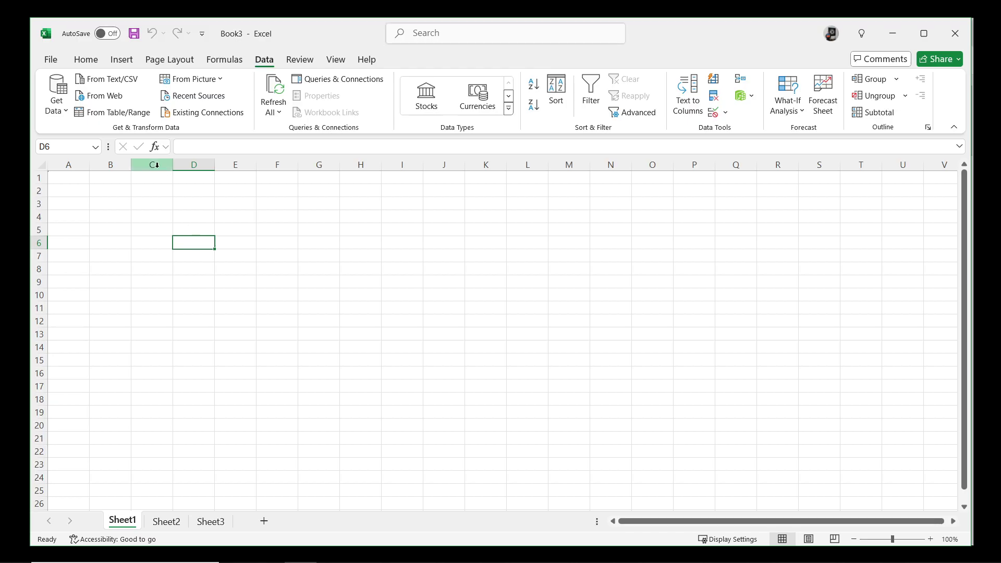
{"action": "left_click", "coordinate": [67, 113]}
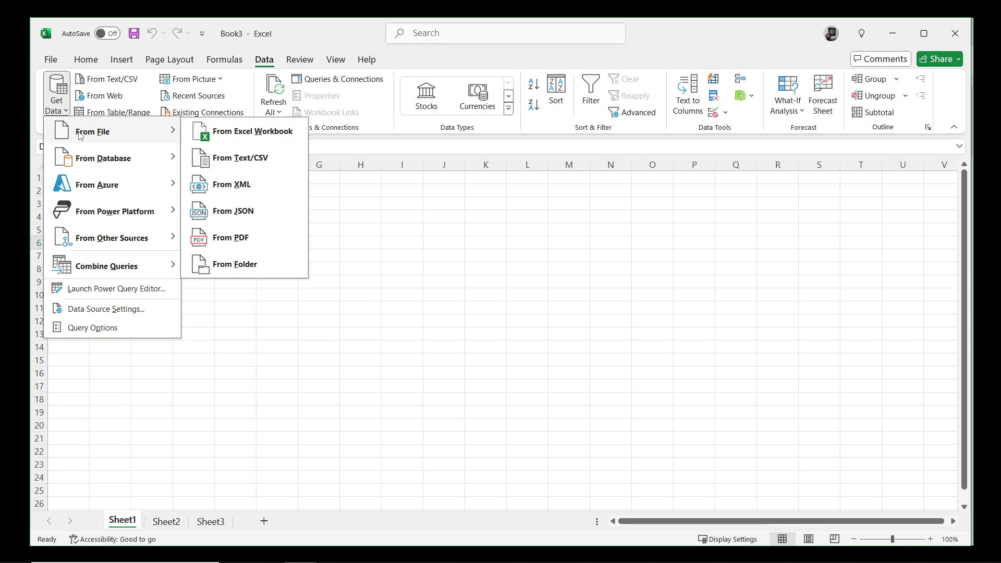
{"action": "mouse_move", "coordinate": [131, 65]}
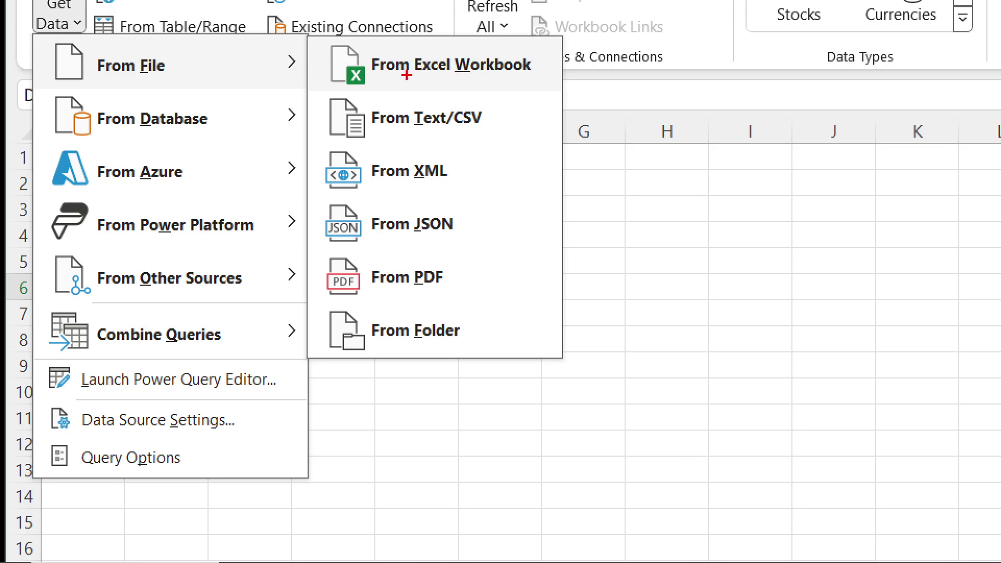
{"action": "left_click_drag", "start_coordinate": [409, 81], "coordinate": [509, 80]}
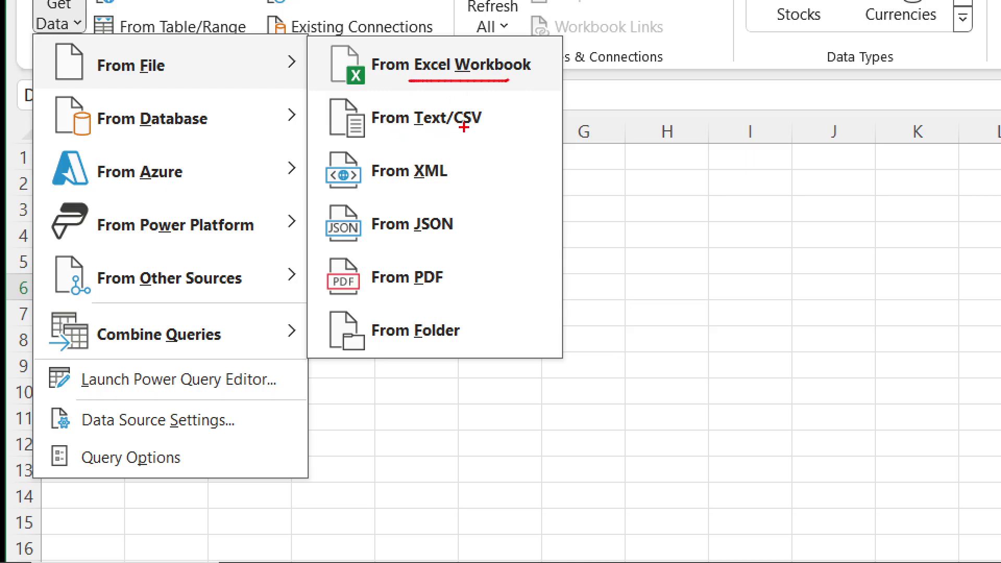
{"action": "mouse_move", "coordinate": [432, 134]}
{"action": "left_mouse_down"}
{"action": "mouse_move", "coordinate": [375, 100]}
{"action": "mouse_move", "coordinate": [441, 136]}
{"action": "left_mouse_up"}
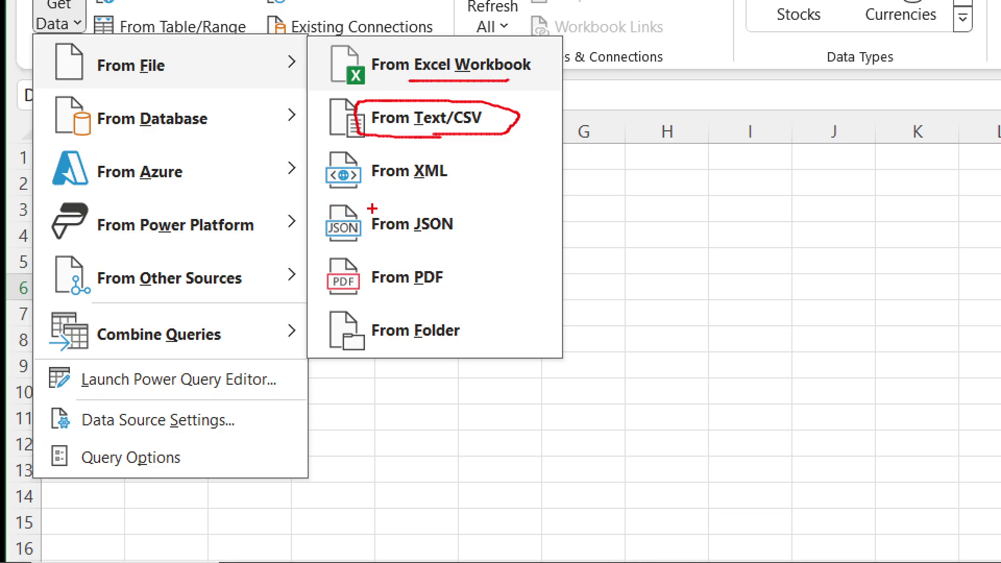
{"action": "left_click_drag", "start_coordinate": [369, 208], "coordinate": [460, 240]}
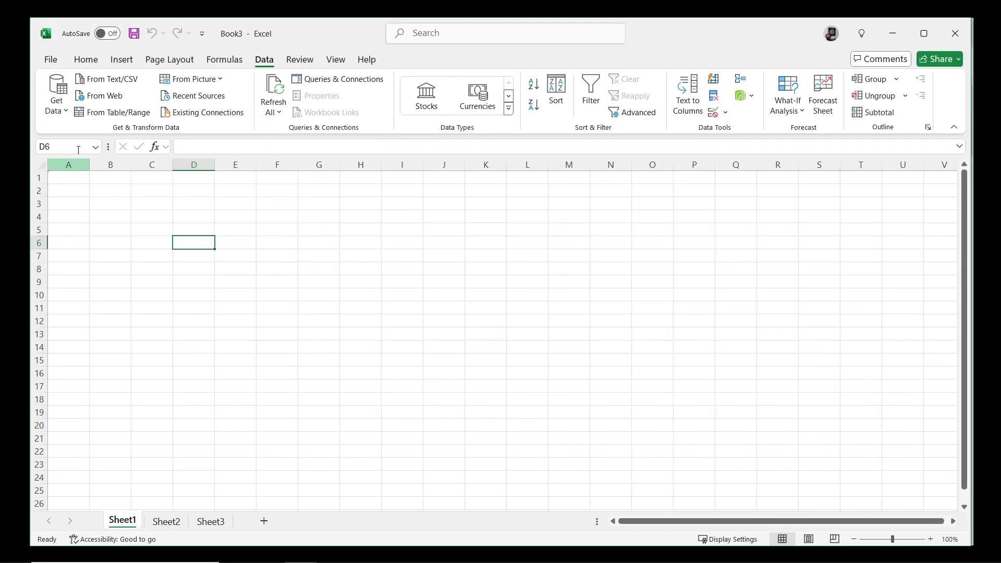
{"action": "left_click", "coordinate": [65, 110]}
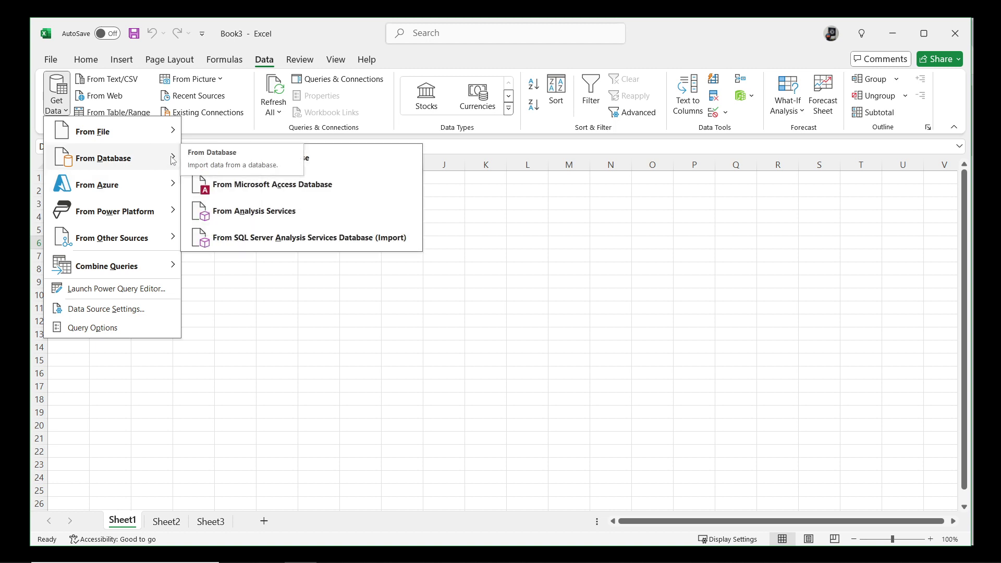
{"action": "mouse_move", "coordinate": [110, 185]}
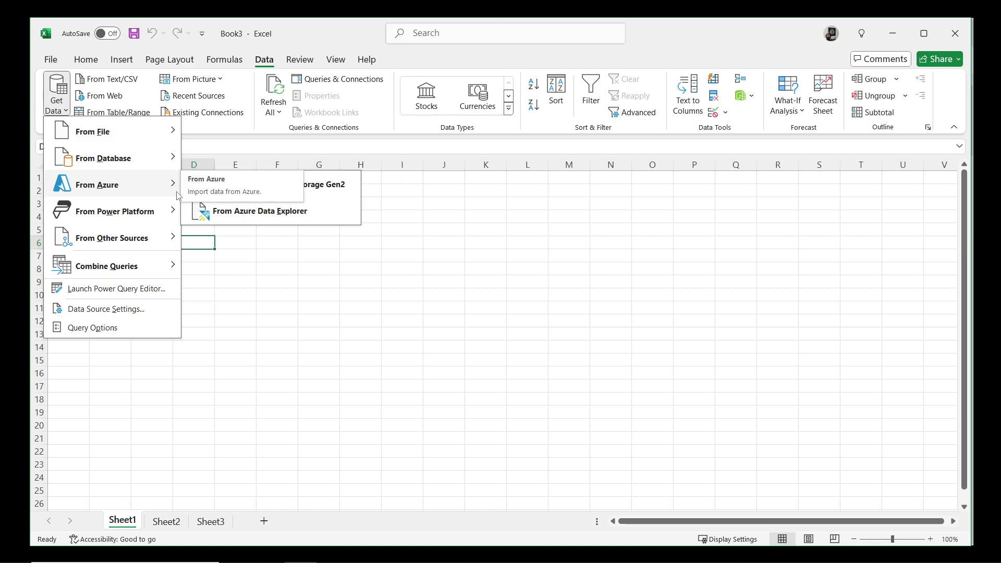
{"action": "left_click", "coordinate": [286, 277]}
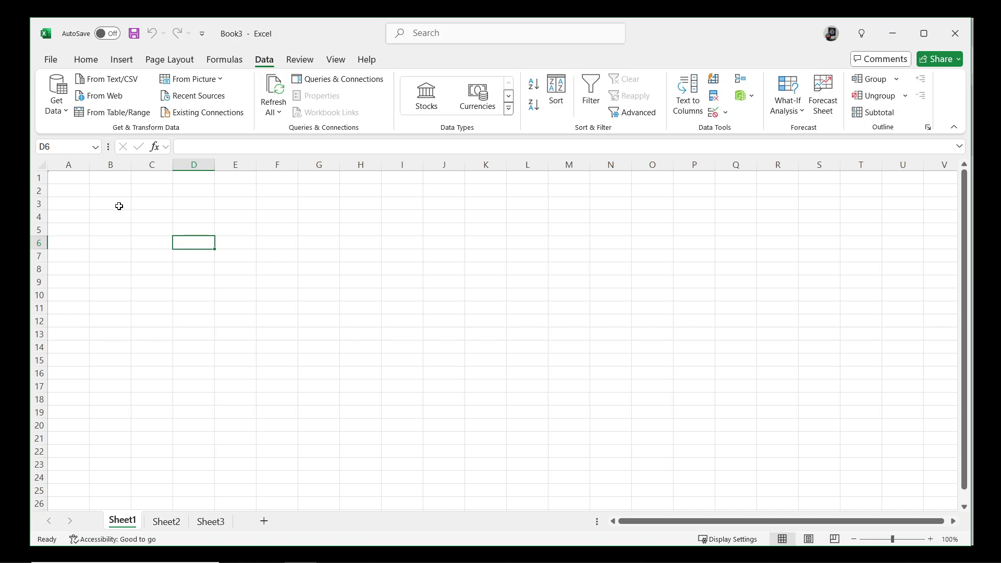
{"action": "left_click", "coordinate": [71, 180]}
{"action": "left_click", "coordinate": [110, 192]}
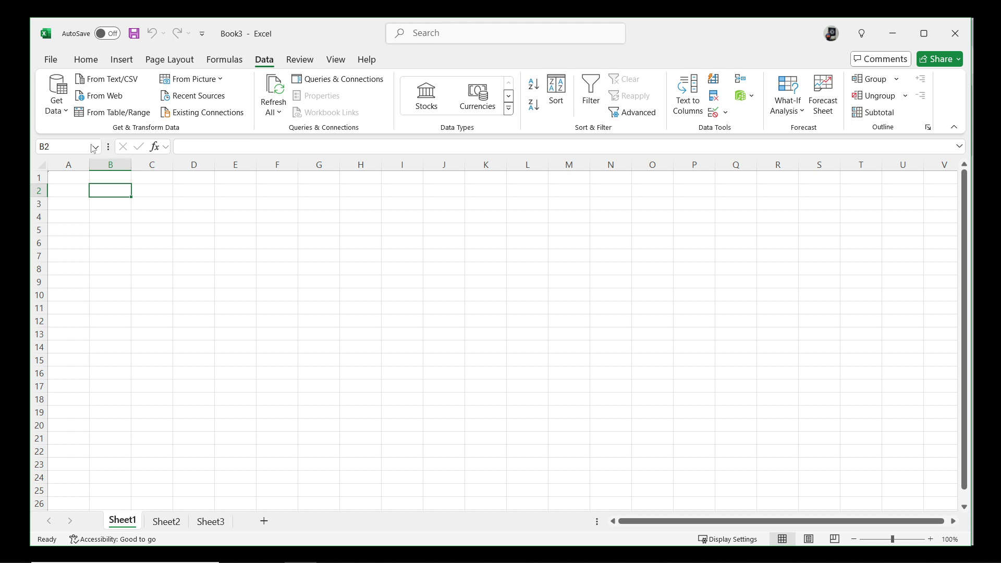
{"action": "left_click", "coordinate": [73, 178]}
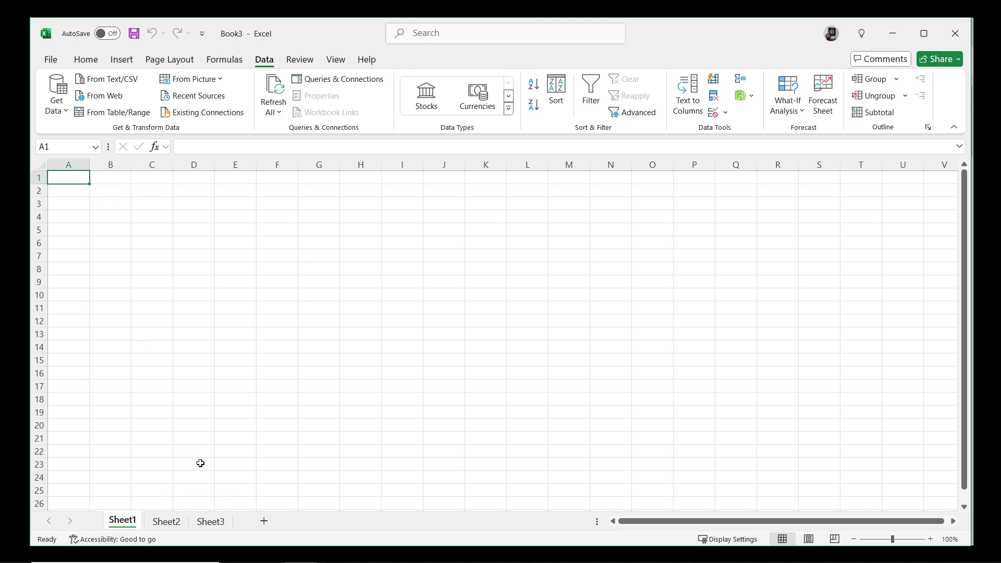